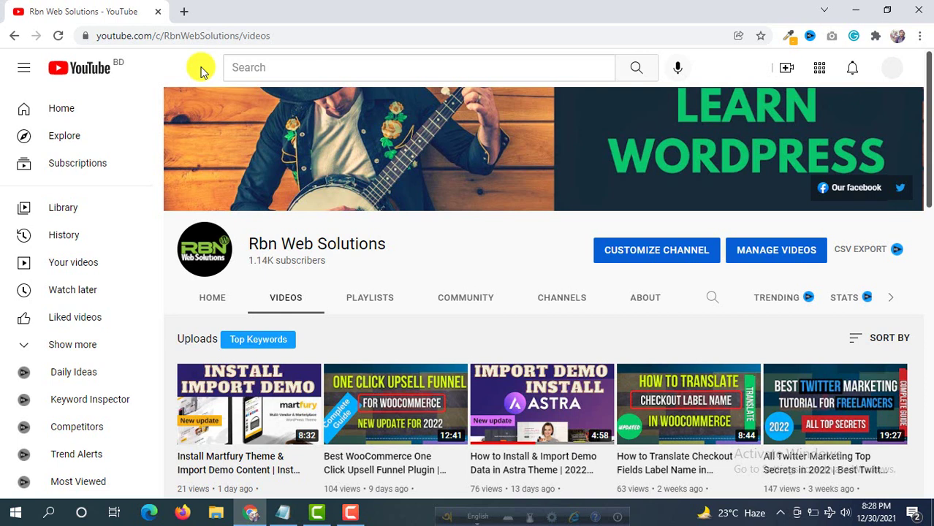
Google 'bitnami for wordpress' in a new tab and open the WordPress packaged by Bitnami result.
left_click(184, 13)
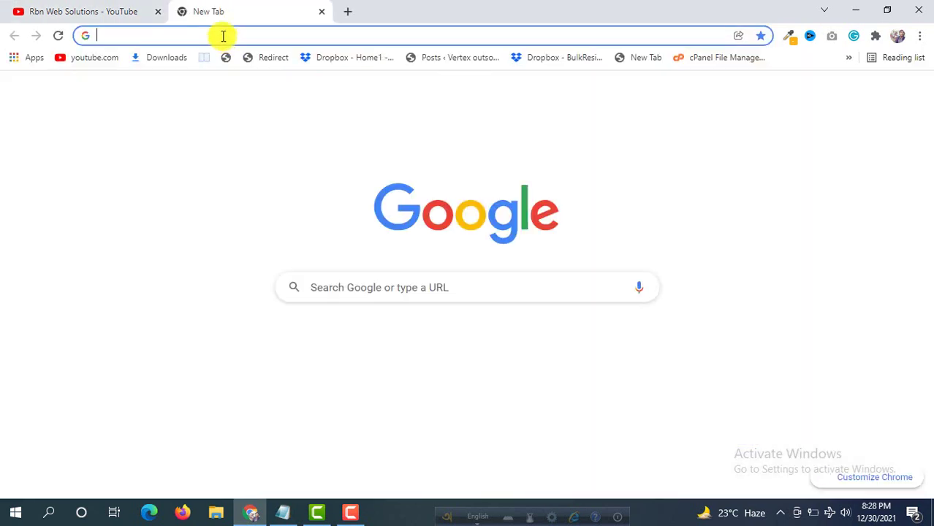
left_click(223, 36)
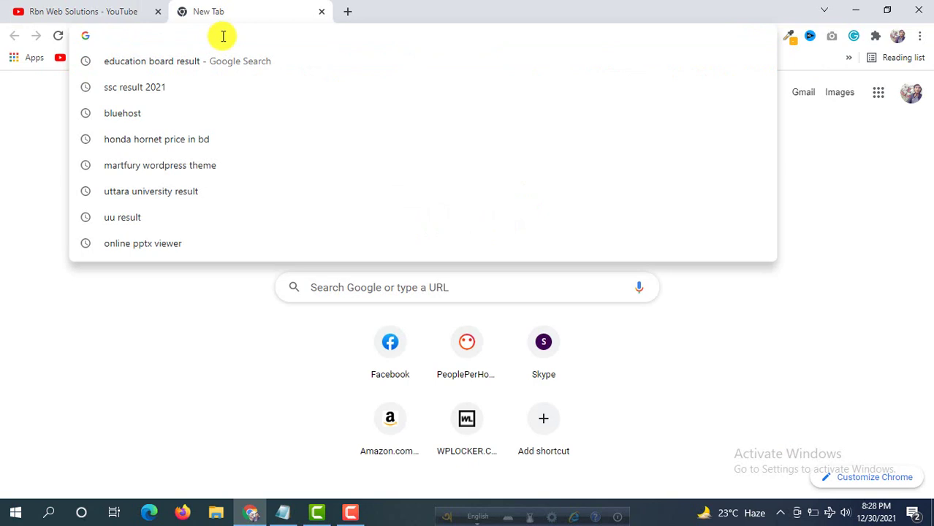
type("bit")
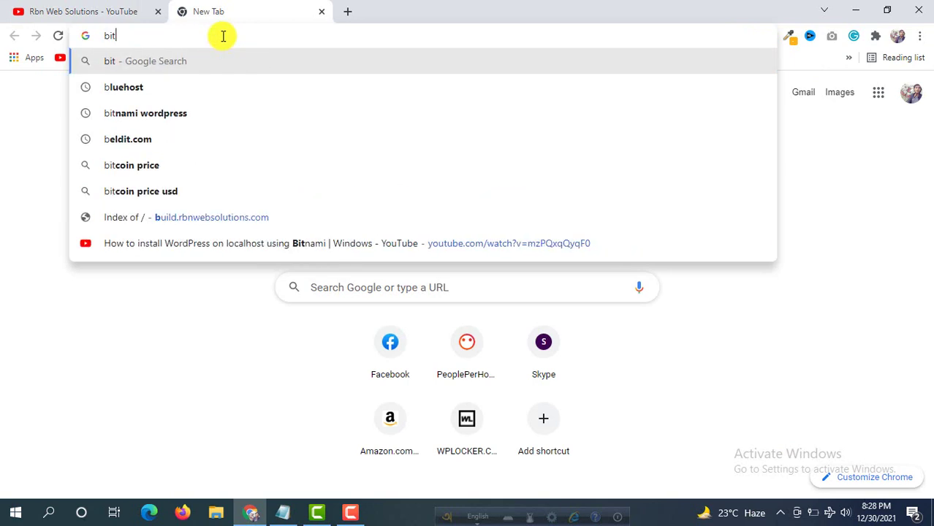
type("nami for wordpress")
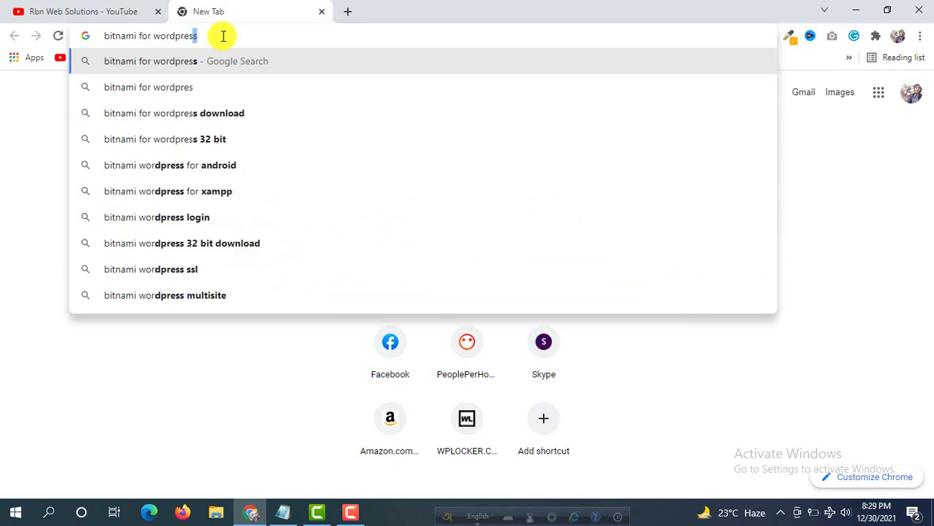
key("Return")
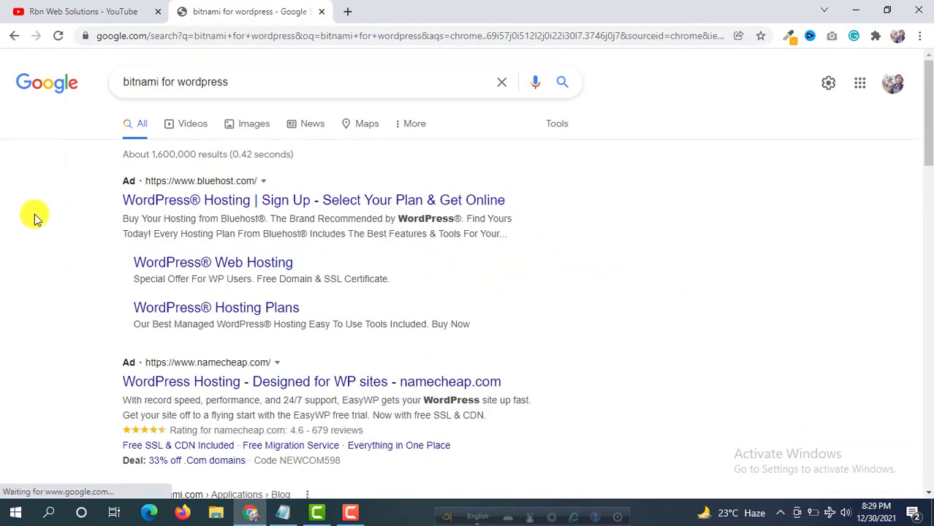
scroll(34, 217, "down", 3)
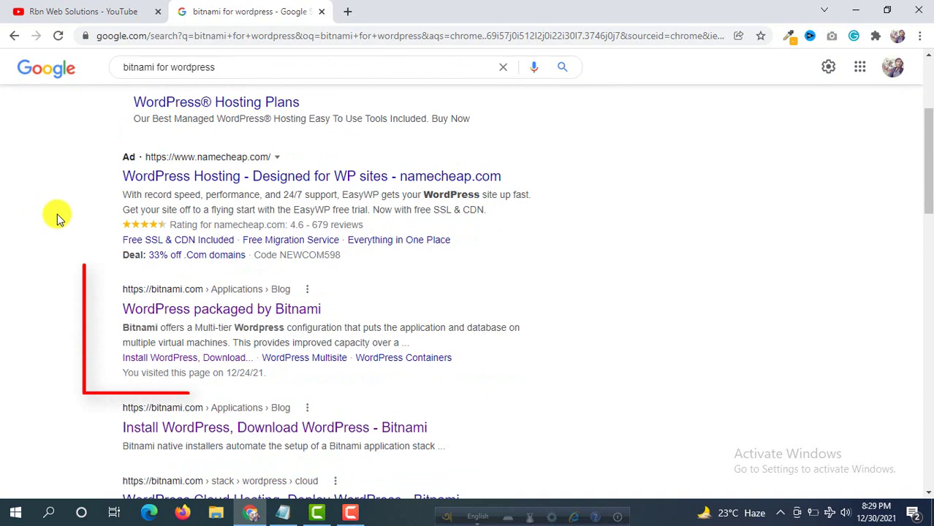
left_click(223, 309)
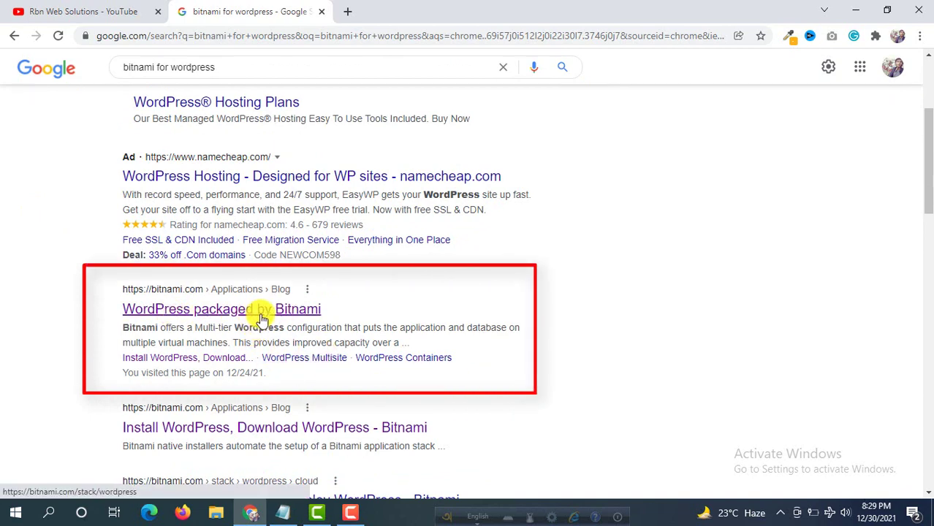
left_click(296, 316)
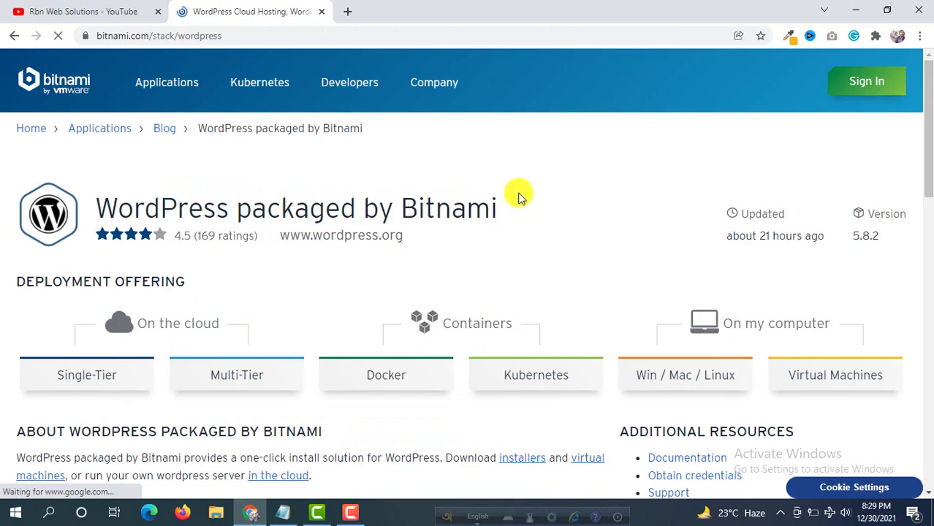
Open the Win / Mac / Linux deployment option and scroll to the Download Installers list.
scroll(521, 194, "down", 6)
scroll(391, 336, "up", 3)
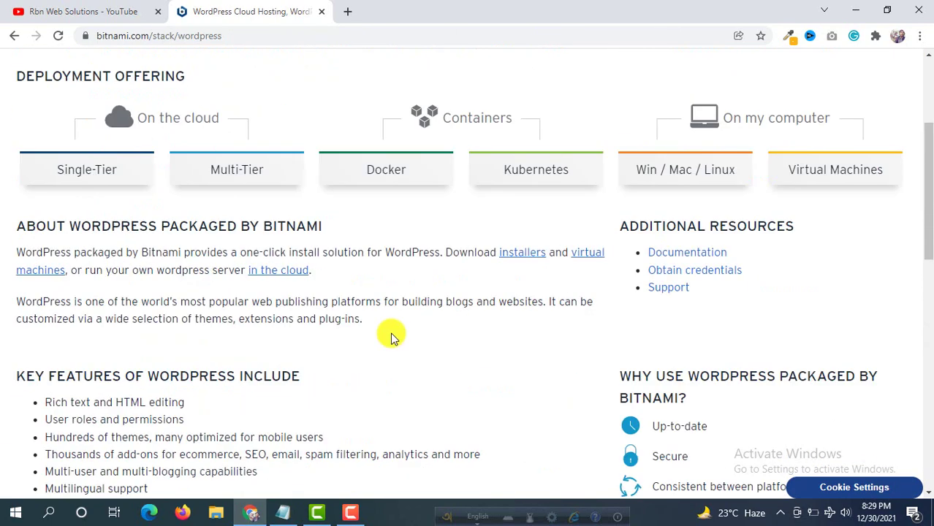
scroll(391, 337, "up", 1)
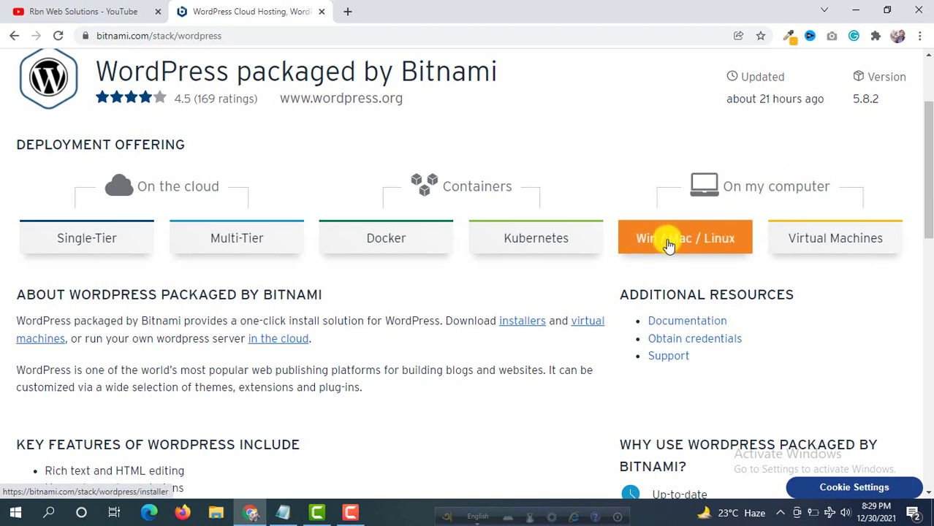
left_click(665, 243)
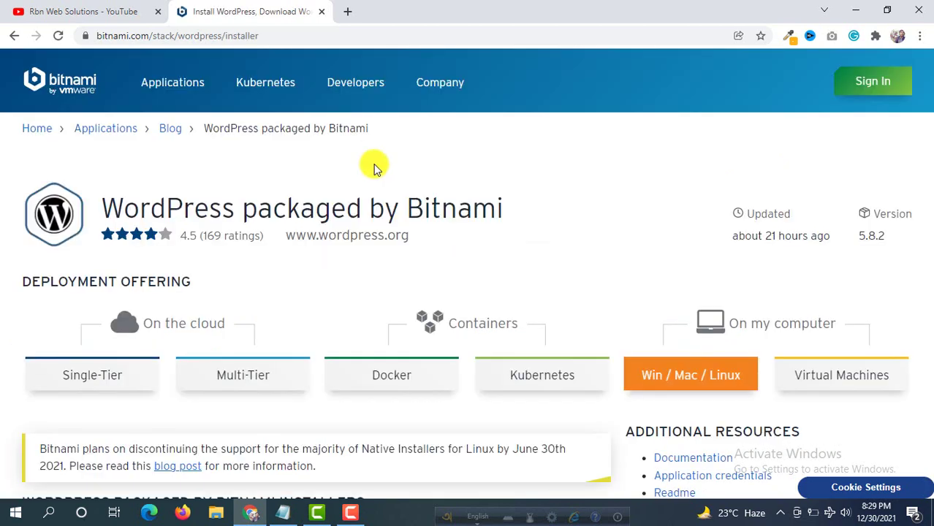
scroll(373, 167, "down", 6)
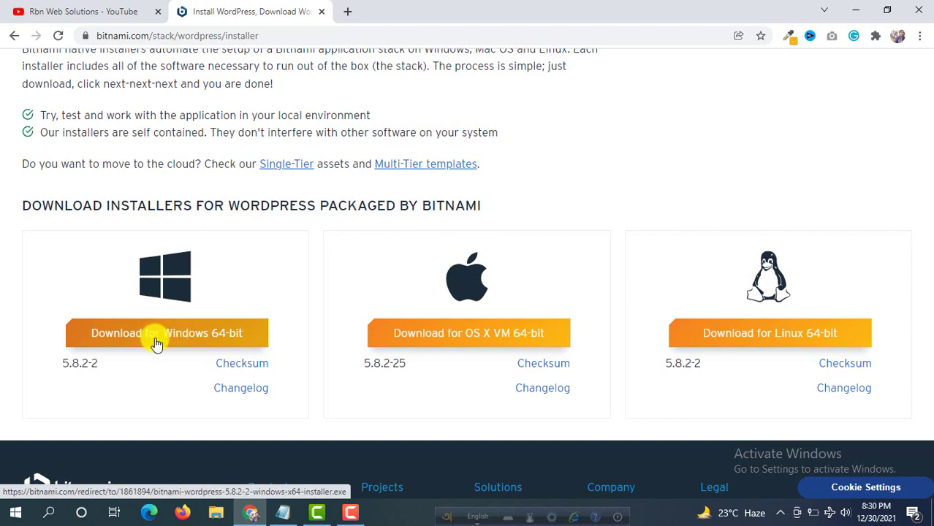
Start the Windows 64-bit installer download without signing in, then cancel it.
left_click(170, 341)
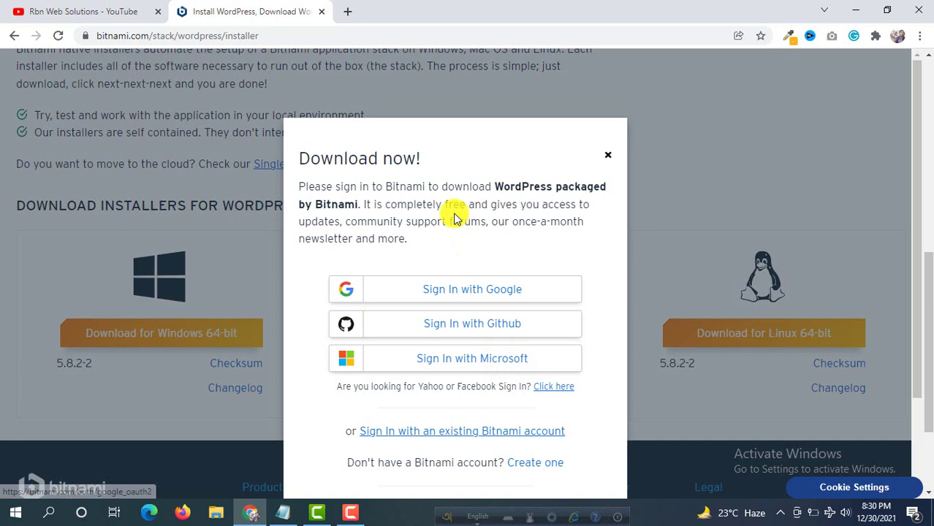
scroll(454, 218, "down", 2)
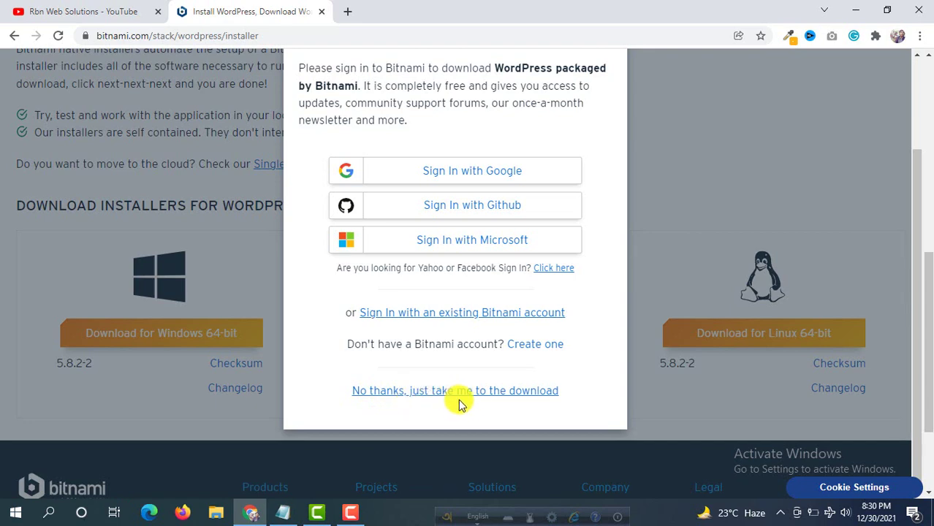
left_click(528, 396)
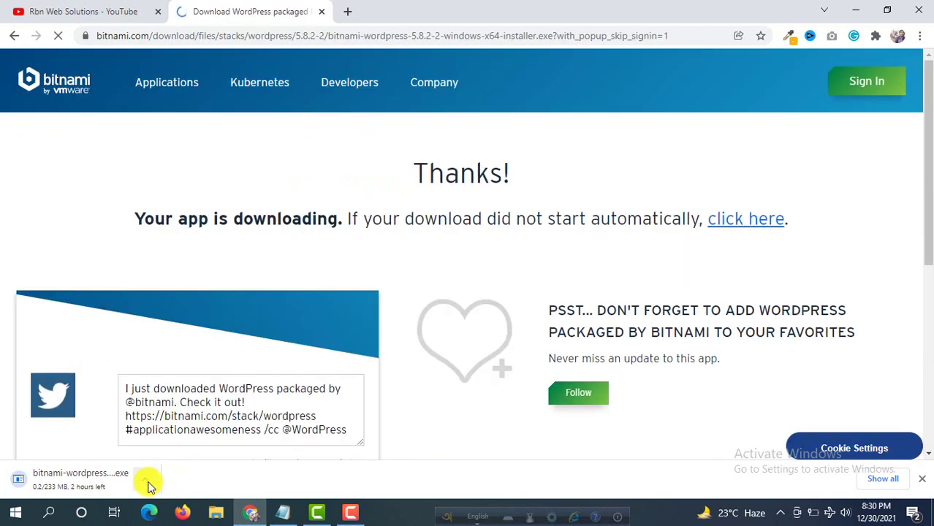
left_click(145, 479)
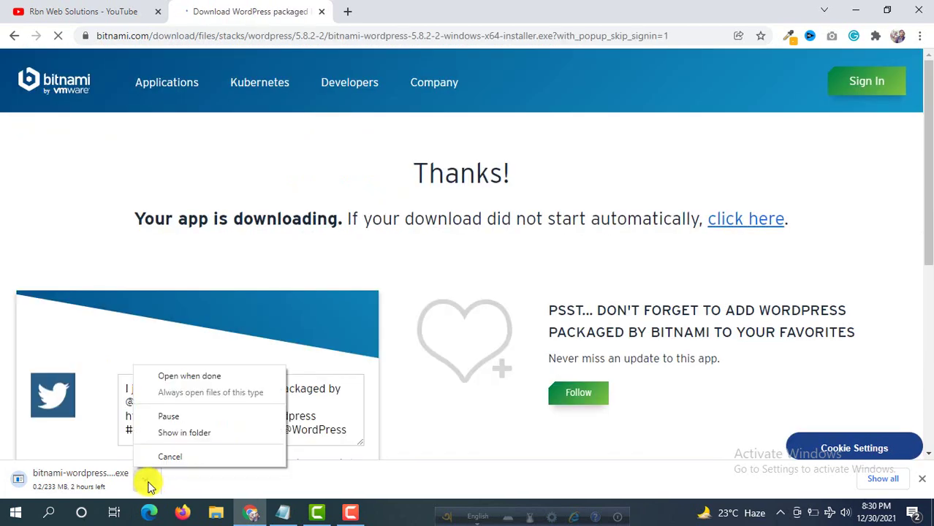
left_click(178, 458)
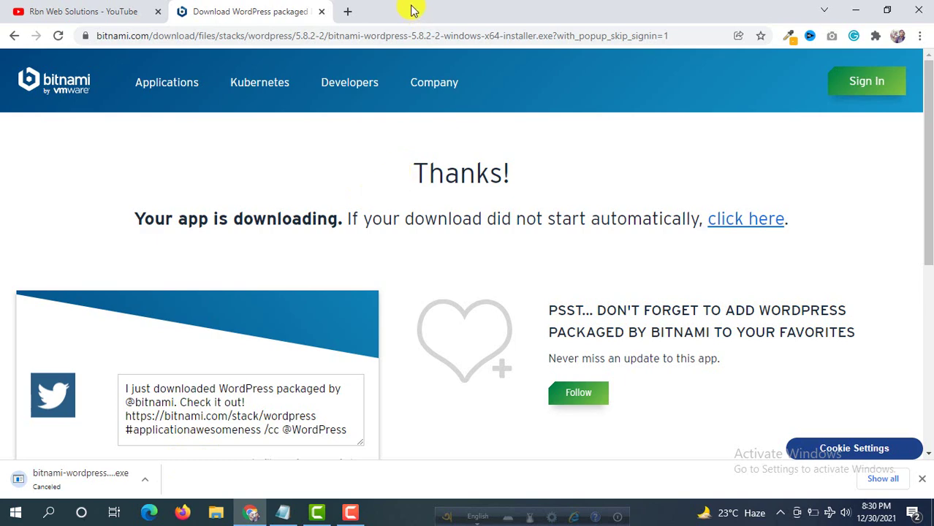
Launch the bitnami WordPress installer from the desktop and close Notepad.
left_click_drag(413, 11, 682, 175)
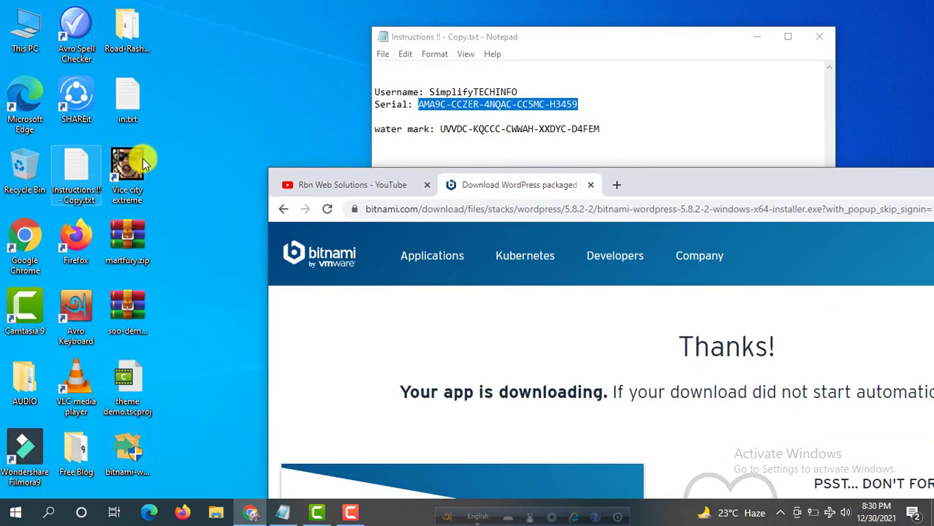
double_click(132, 459)
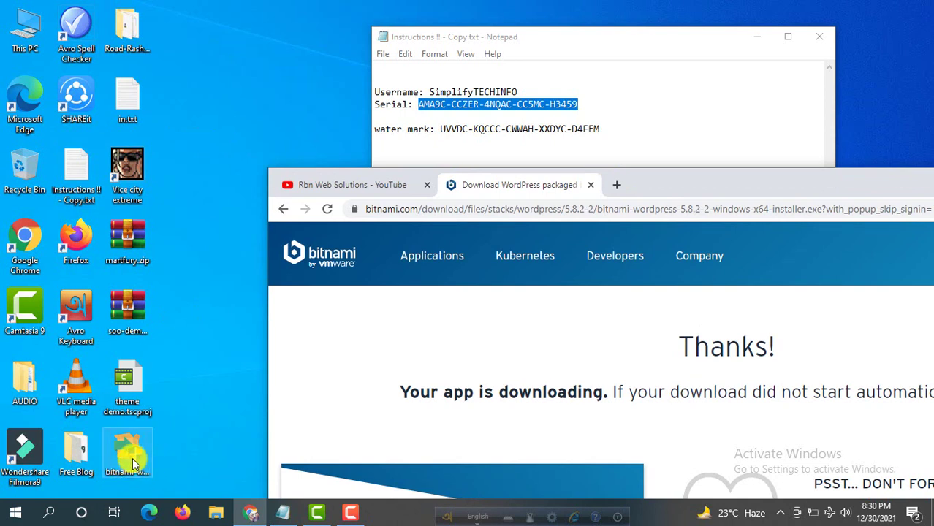
double_click(132, 456)
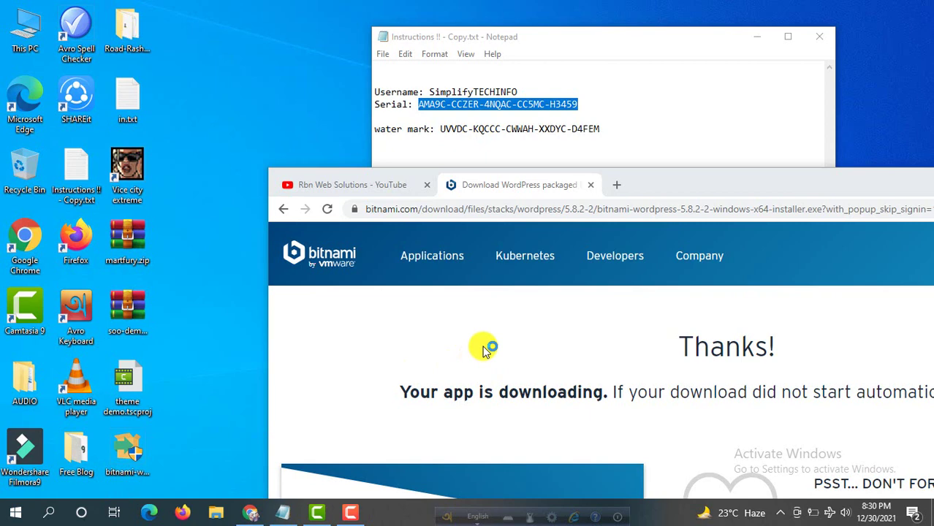
left_click(819, 36)
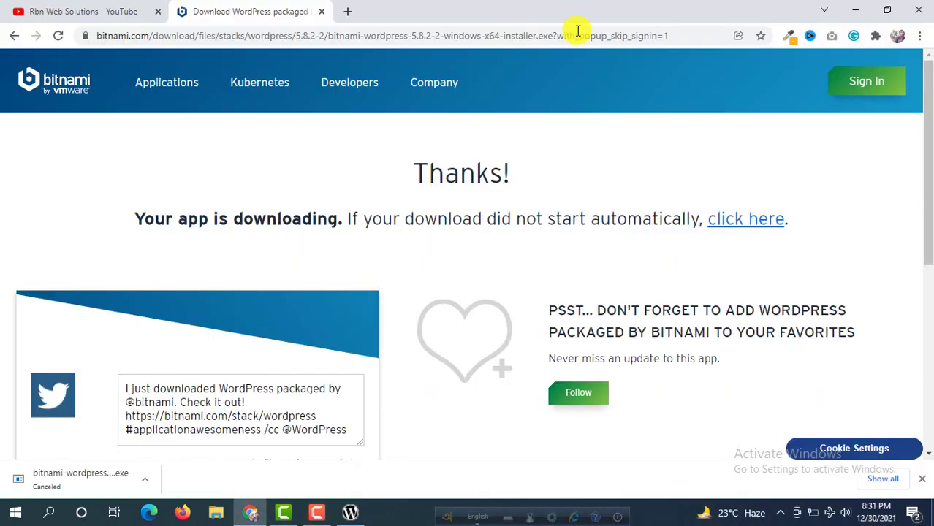
Choose English as the setup language and continue past the welcome and components pages.
left_click_drag(555, 8, 568, 360)
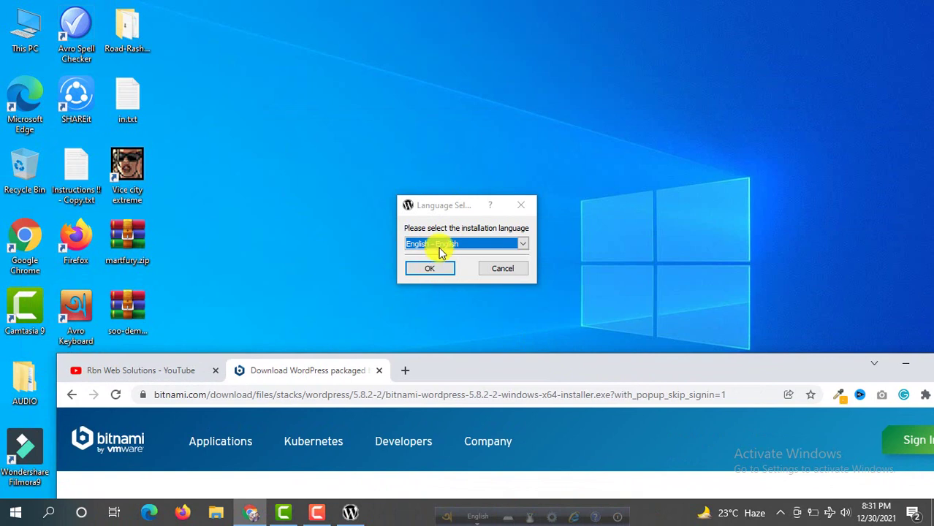
left_click(448, 205)
left_click_drag(450, 207, 456, 126)
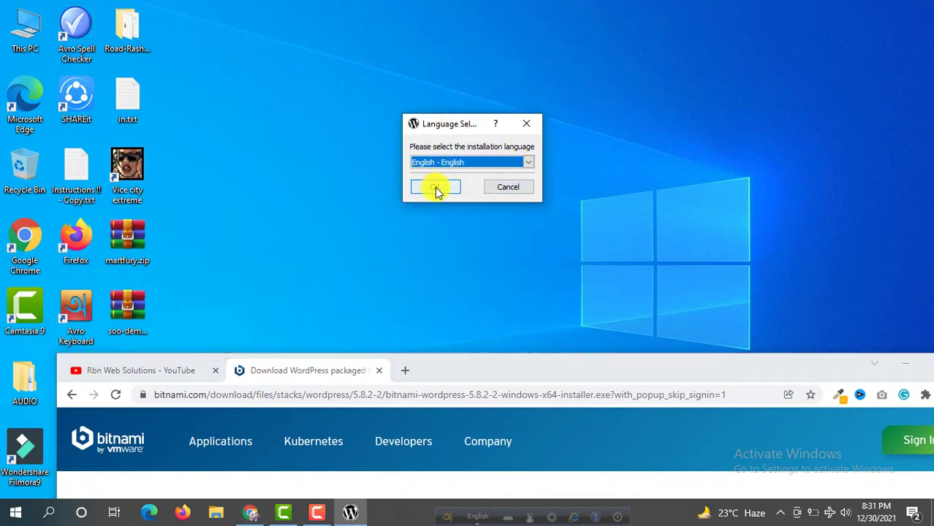
left_click(435, 187)
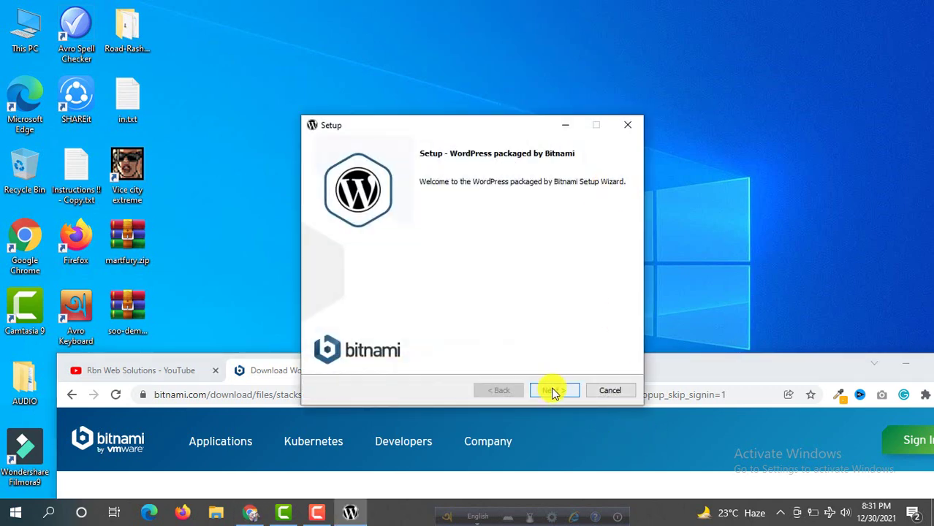
left_click(553, 391)
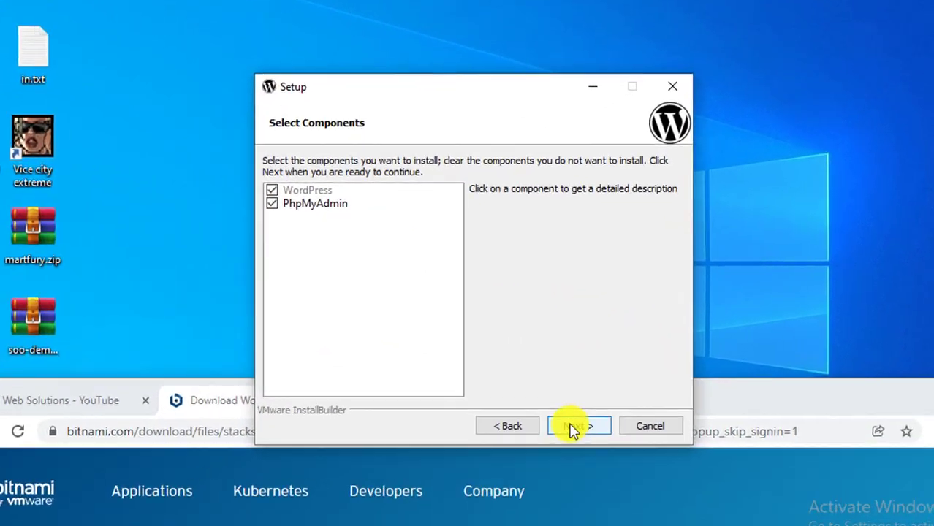
left_click(553, 390)
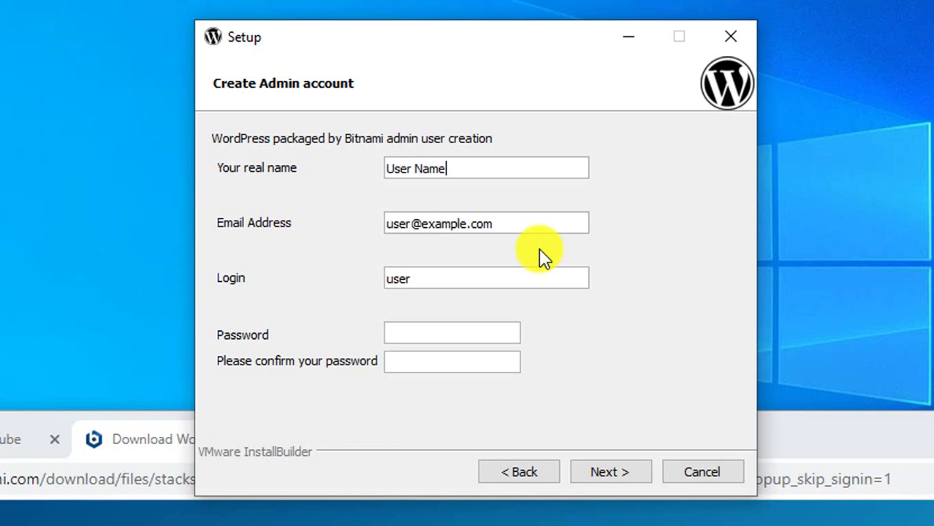
Replace the admin e-mail field with the user's e-mail address.
left_click(527, 222)
key("shift+Home")
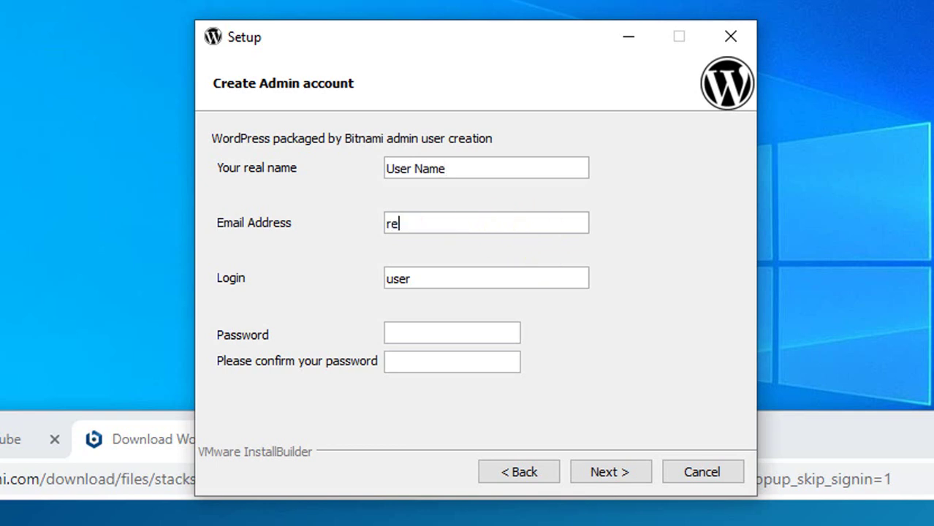
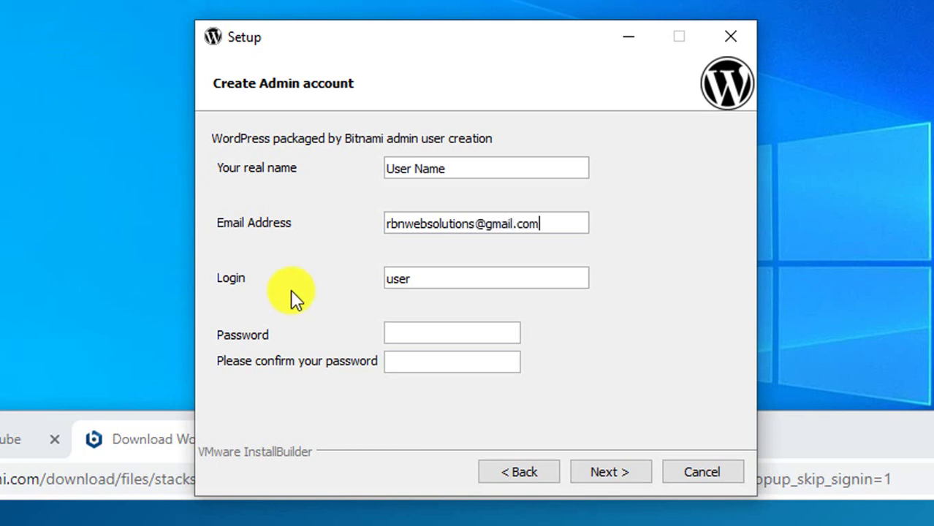
left_click_drag(369, 51, 390, 10)
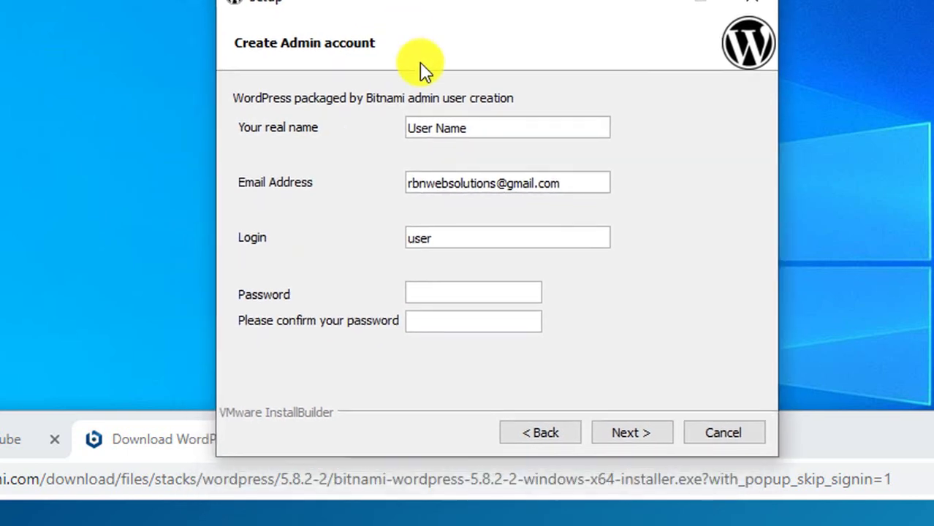
Replace the default Login 'user' with the user's chosen login name.
left_click(457, 236)
key("ctrl+a")
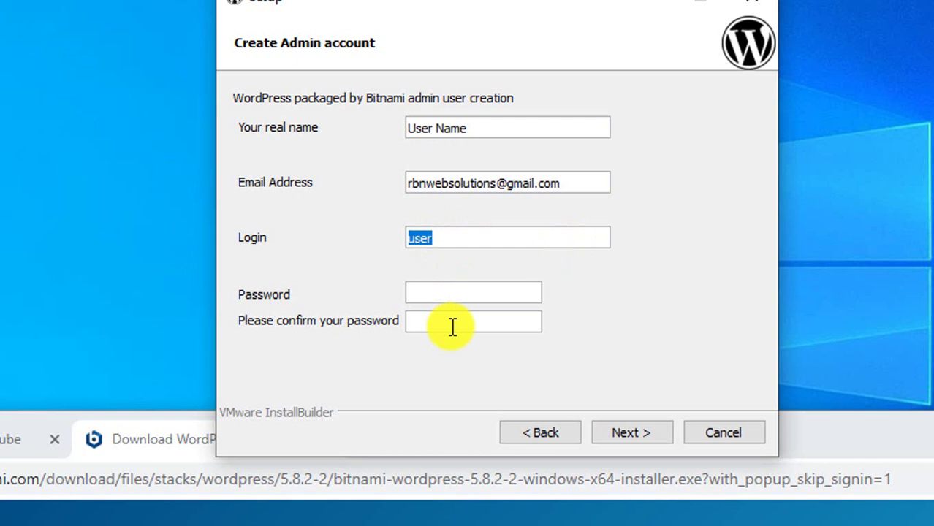
left_click(448, 299)
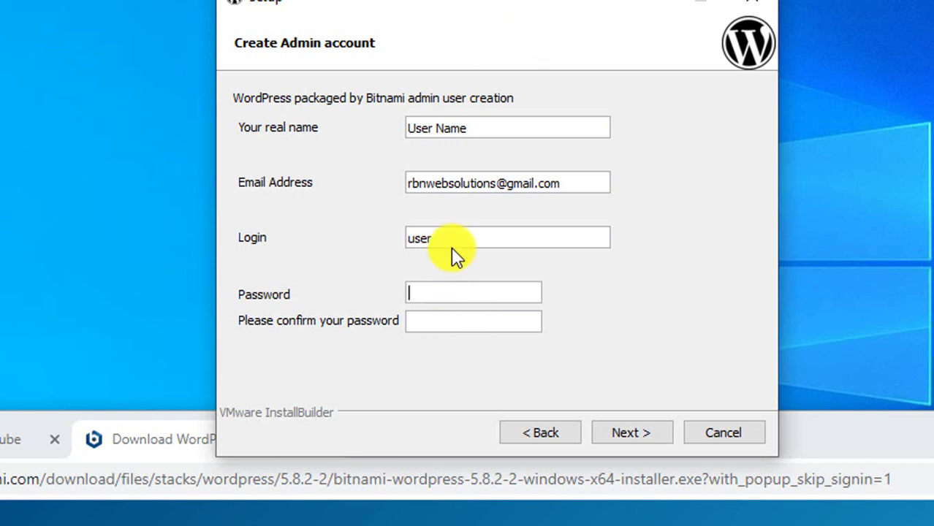
left_click_drag(452, 246, 322, 241)
left_click(482, 291)
left_click_drag(448, 240, 145, 239)
type("rbnwe")
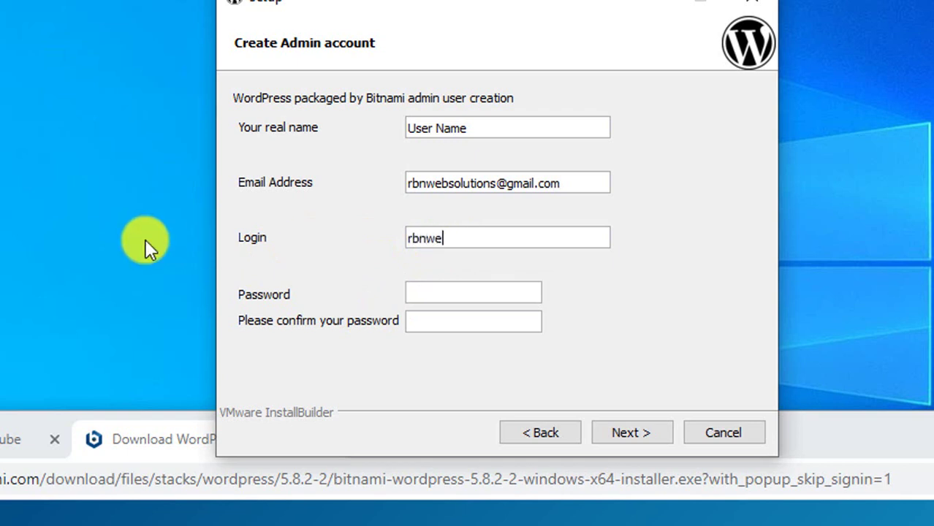
type("bsolutions")
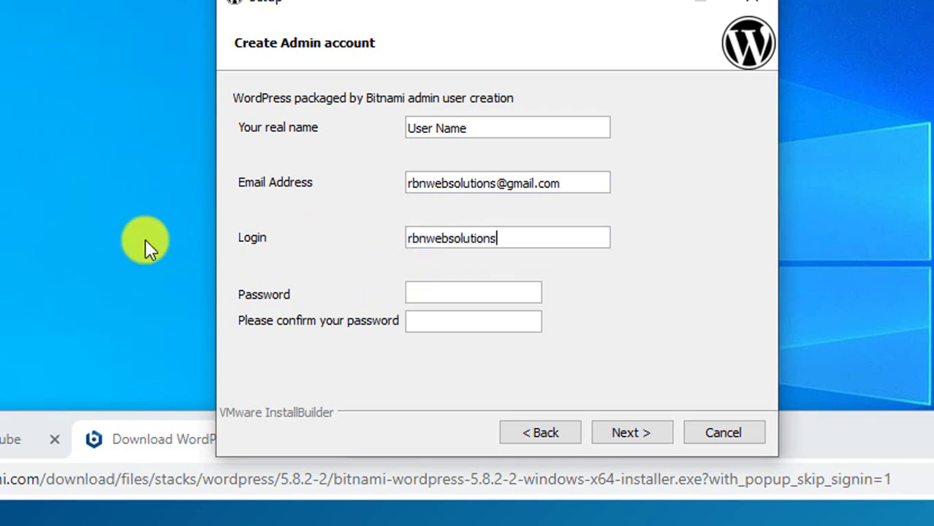
Enter and confirm the admin password, then continue to the blog name page.
left_click(466, 294)
type("••••")
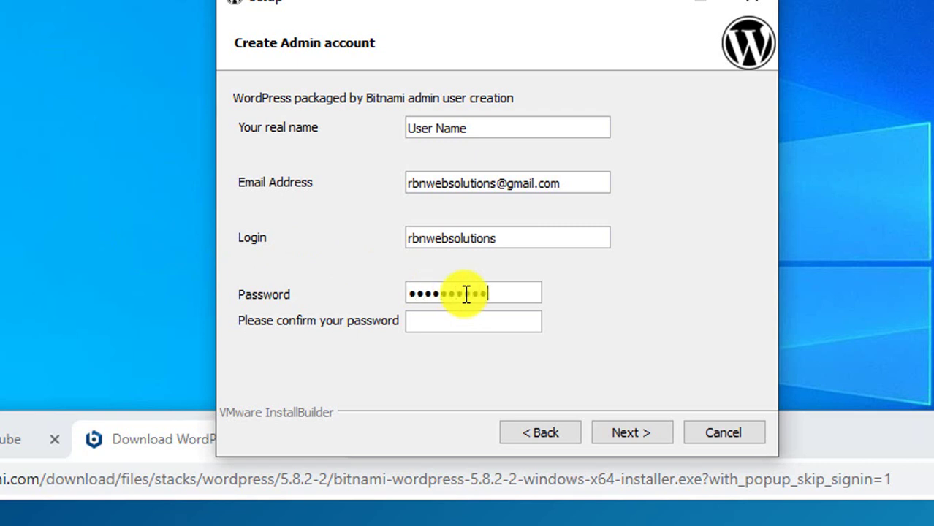
type("••••")
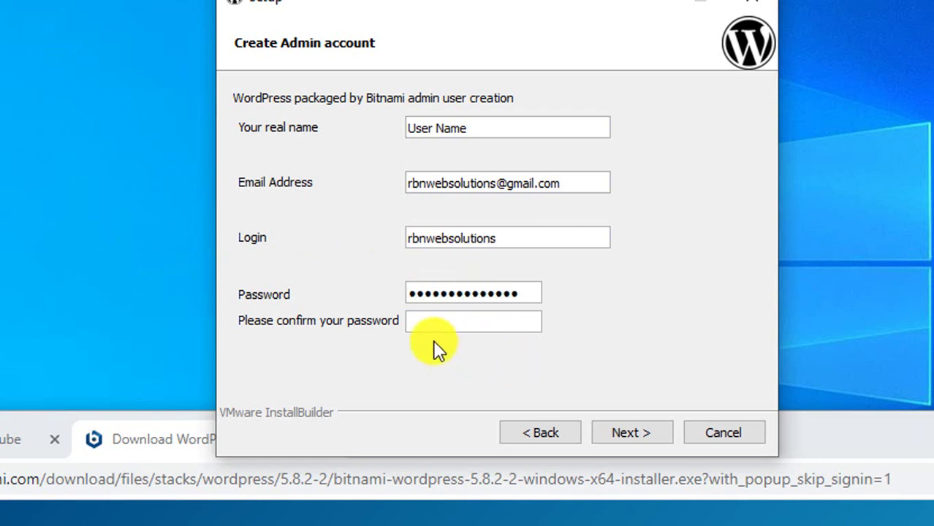
left_click(446, 327)
type("••••••••••••••••")
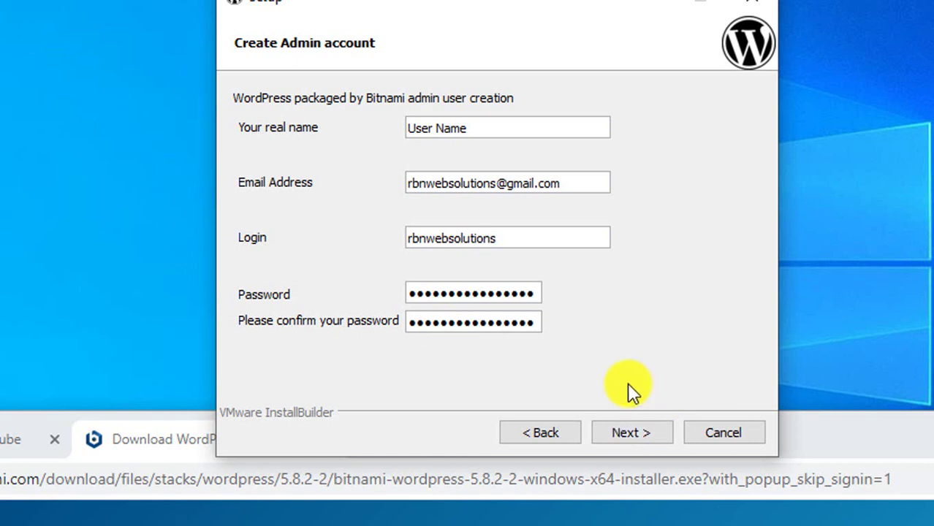
left_click(636, 432)
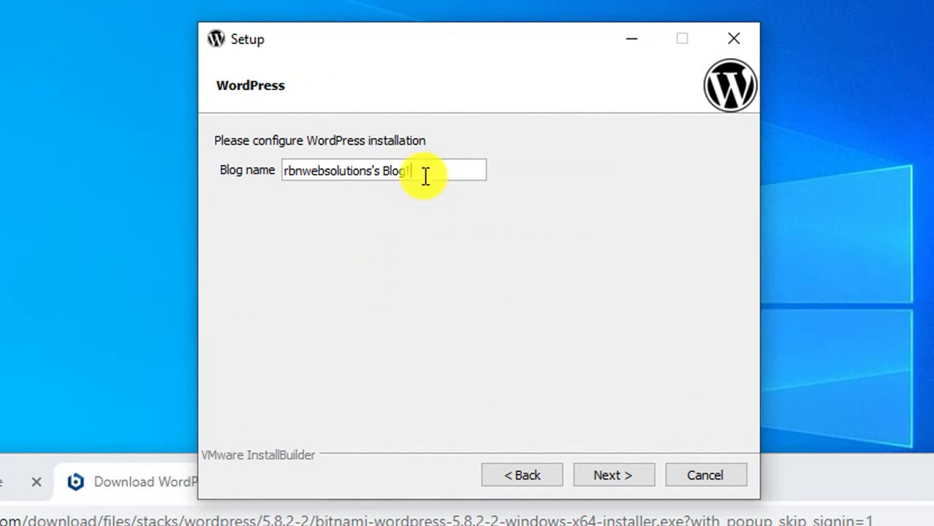
Add '!' to the end of the blog name and submit it.
left_click_drag(423, 175, 159, 175)
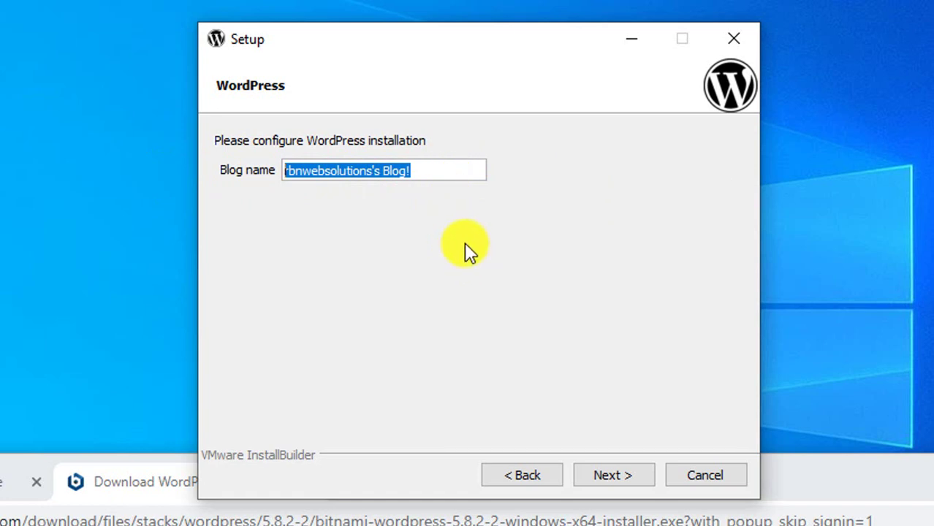
left_click(429, 172)
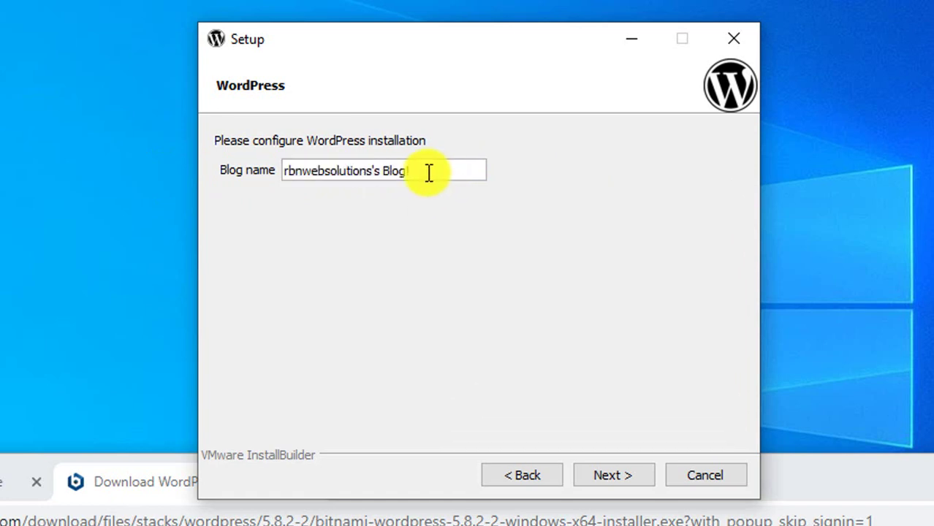
type("!")
left_click_drag(431, 167, 3, 176)
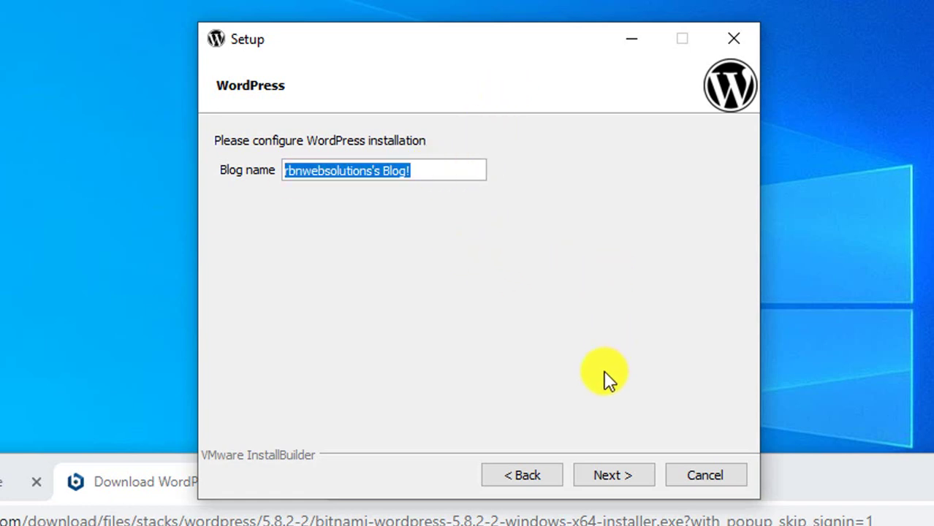
left_click(615, 478)
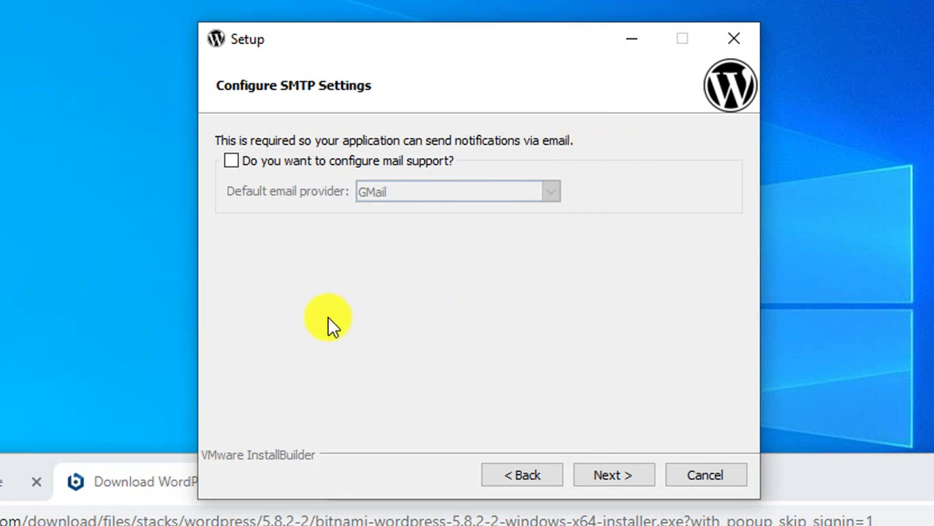
Skip mail support and finish the installation with Launch WordPress left checked.
left_click(614, 476)
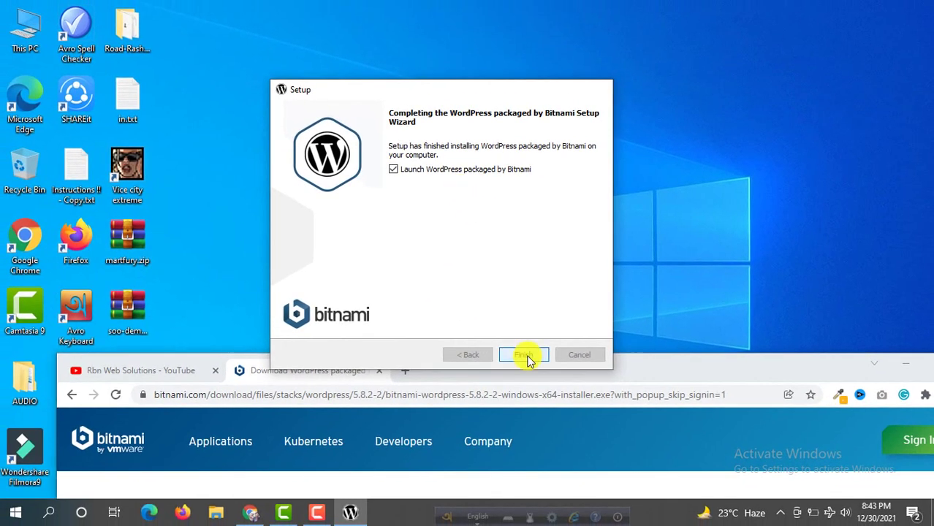
left_click(541, 456)
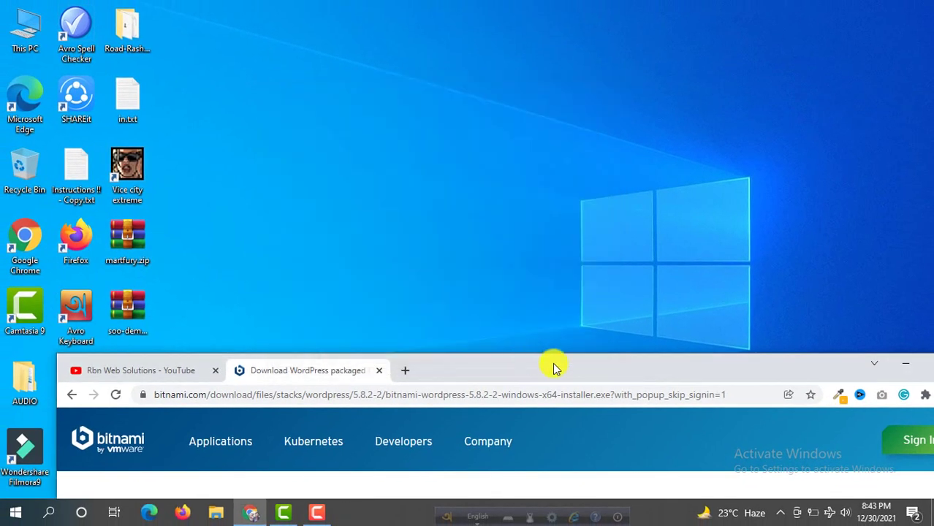
Load 127.0.0.1 in a new tab of maximized Chrome and follow Access WordPress to the blog.
double_click(589, 373)
left_click(510, 11)
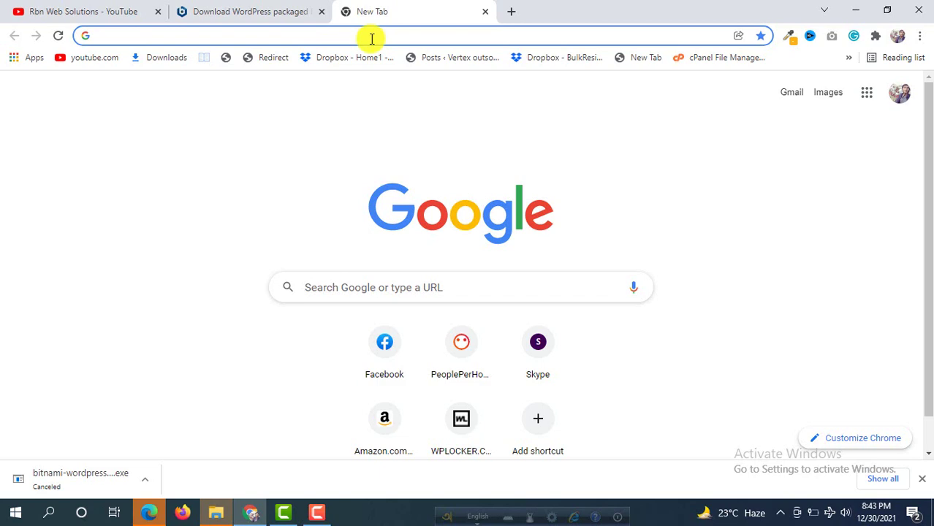
left_click(371, 39)
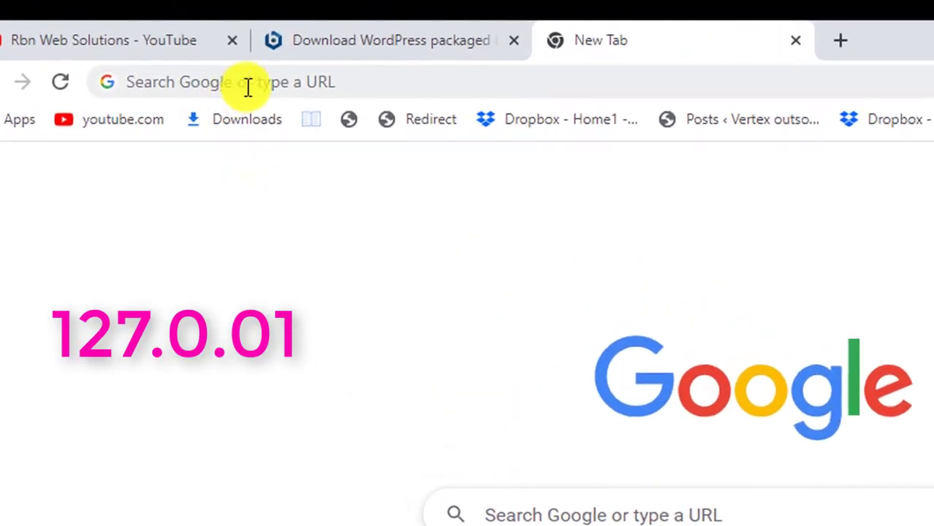
left_click(248, 85)
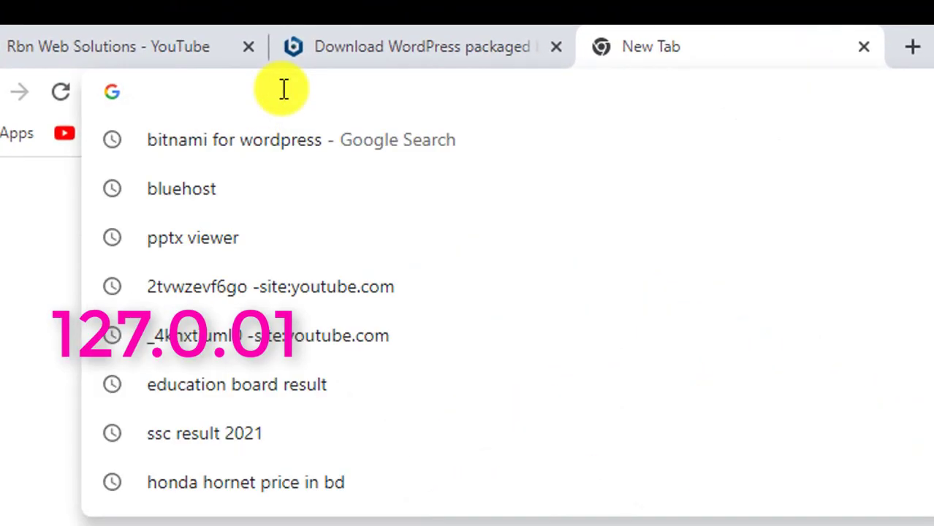
type("12")
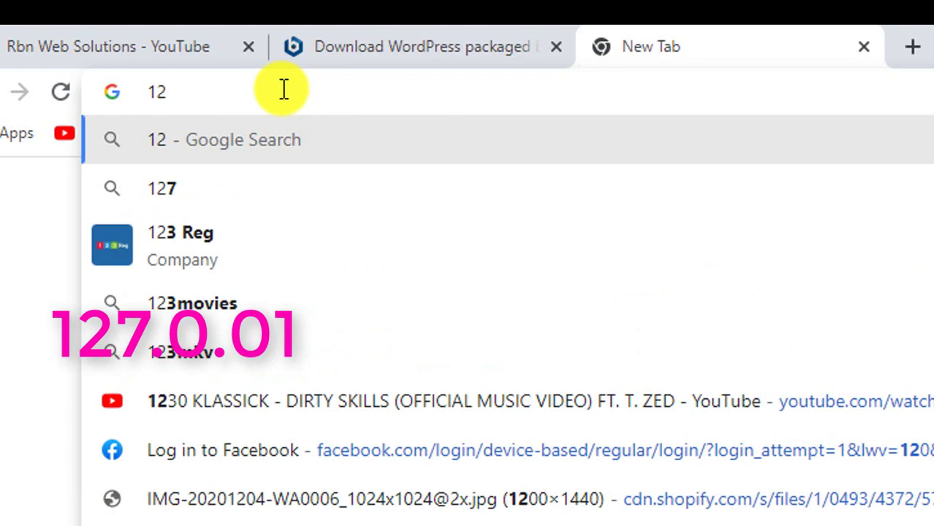
type("7.0")
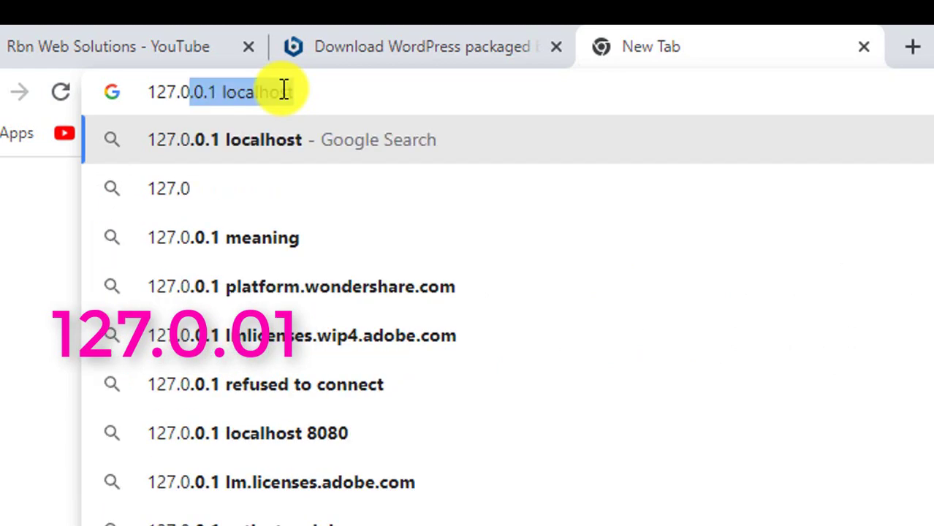
type(".")
key("End")
key("BackSpace")
key("BackSpace")
key("BackSpace")
key("BackSpace")
key("BackSpace")
key("BackSpace")
key("BackSpace")
key("BackSpace")
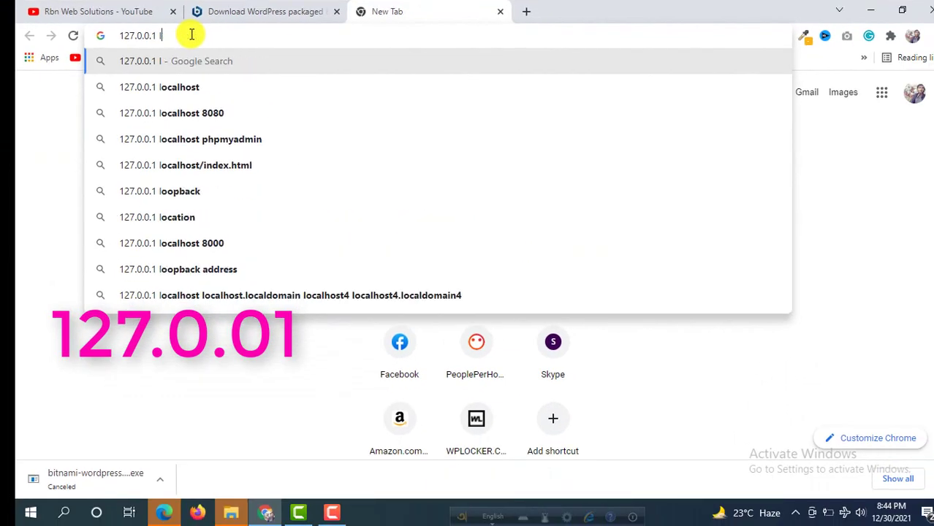
key("BackSpace")
key("BackSpace")
key("Return")
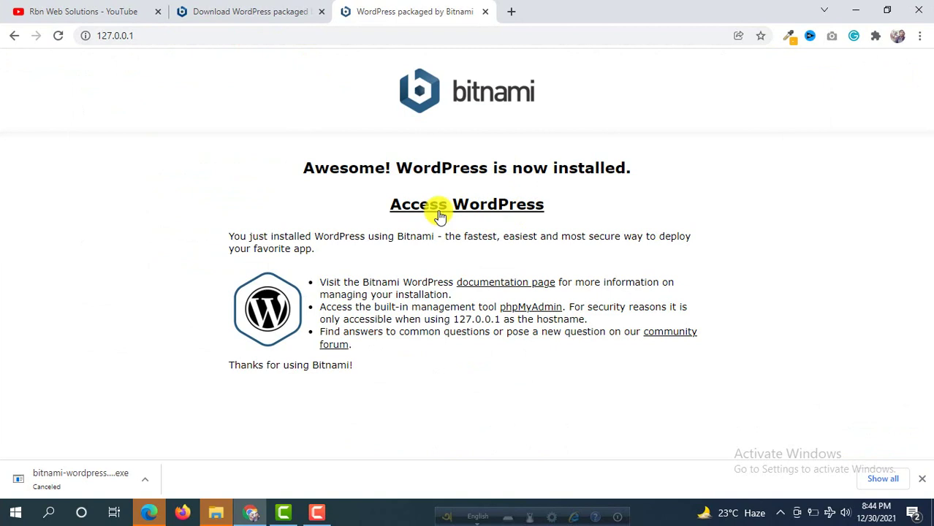
left_click(468, 217)
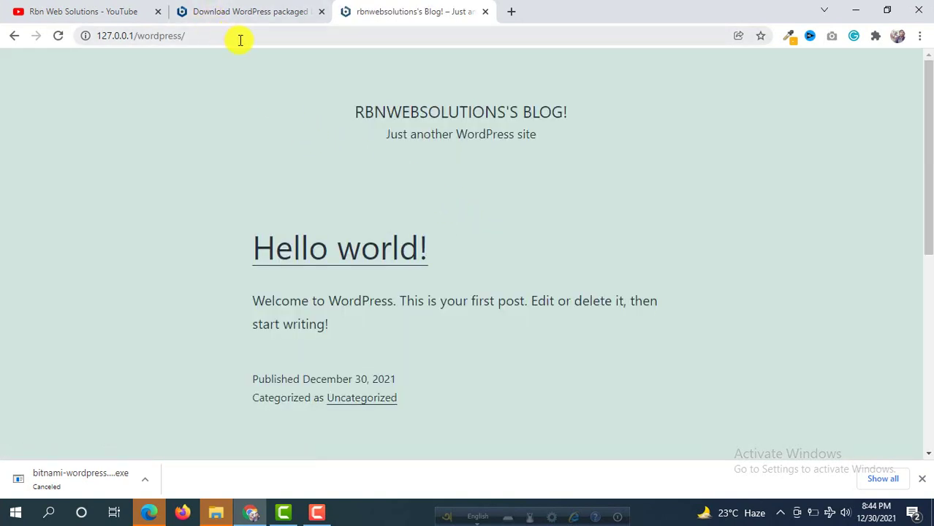
Append wp-admin to the site address to reach the WordPress login page.
left_click(282, 39)
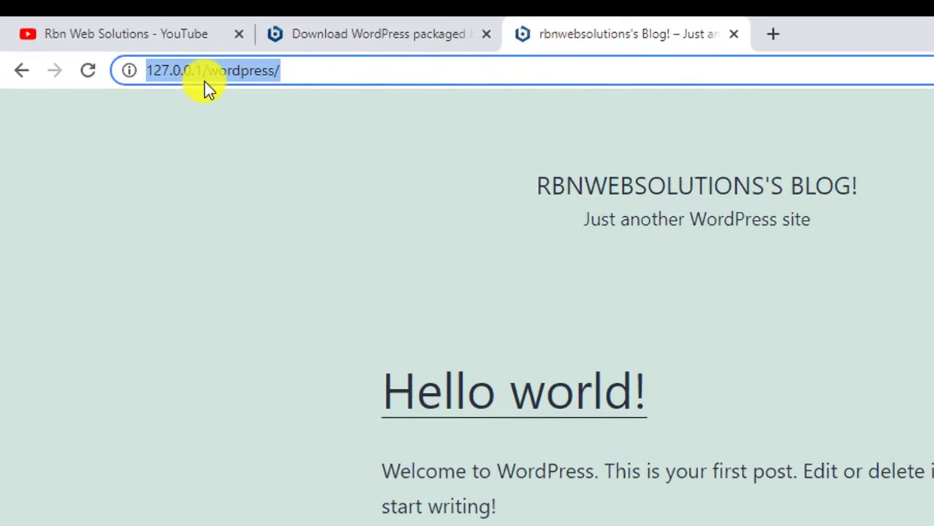
left_click(327, 81)
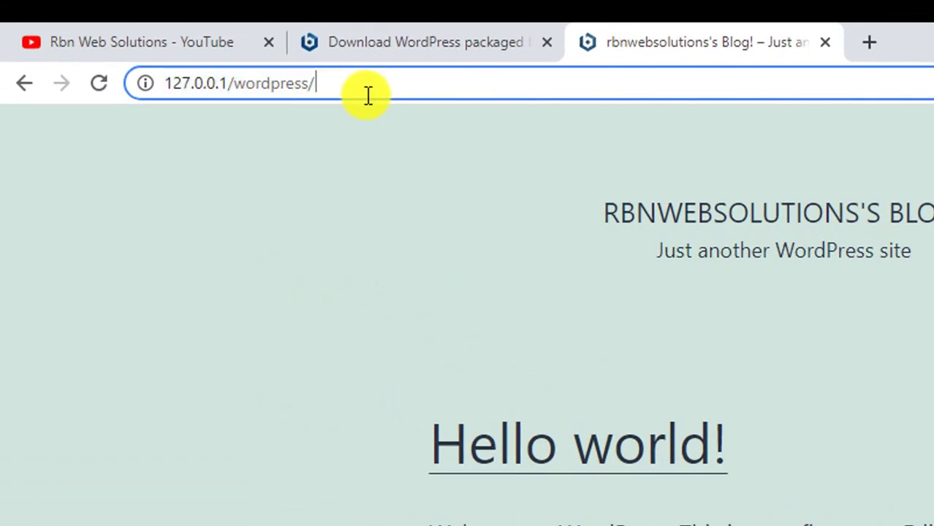
type("wp-ad")
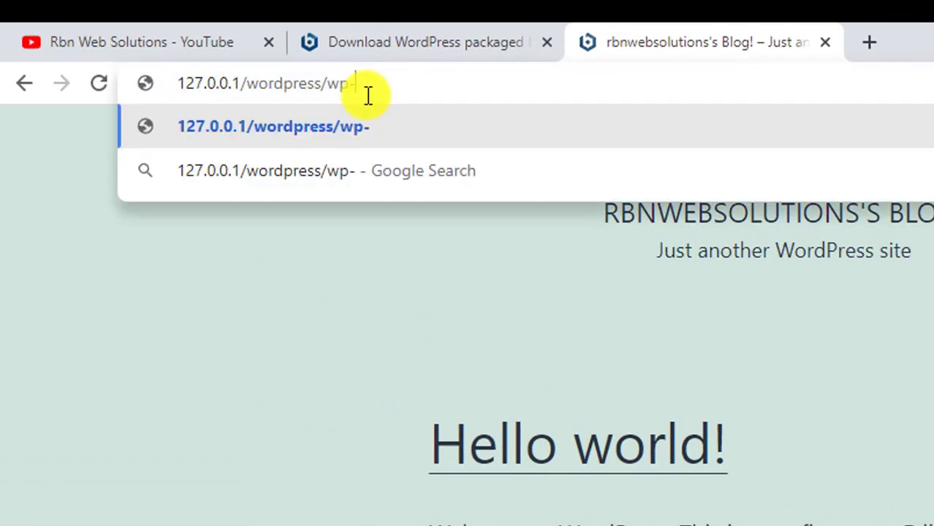
type("min")
key("Return")
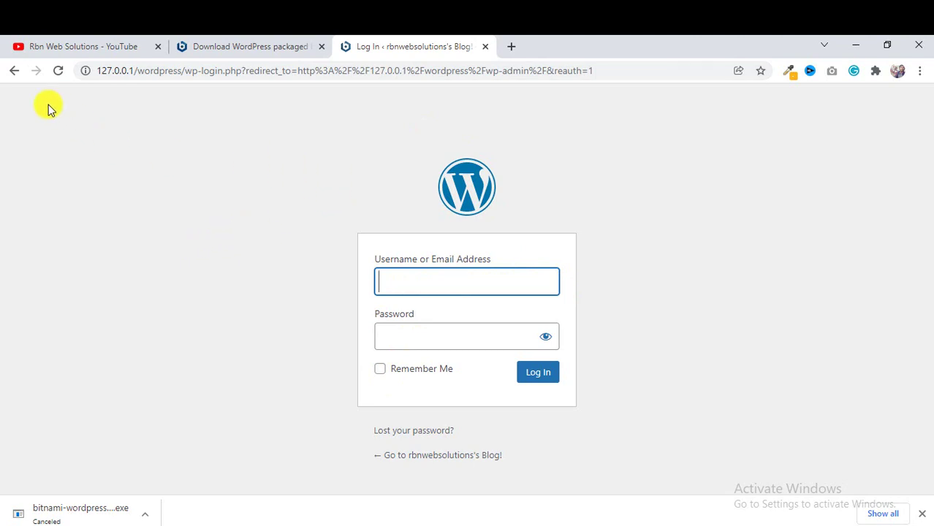
Replace the login page address with localhost.
left_click(410, 70)
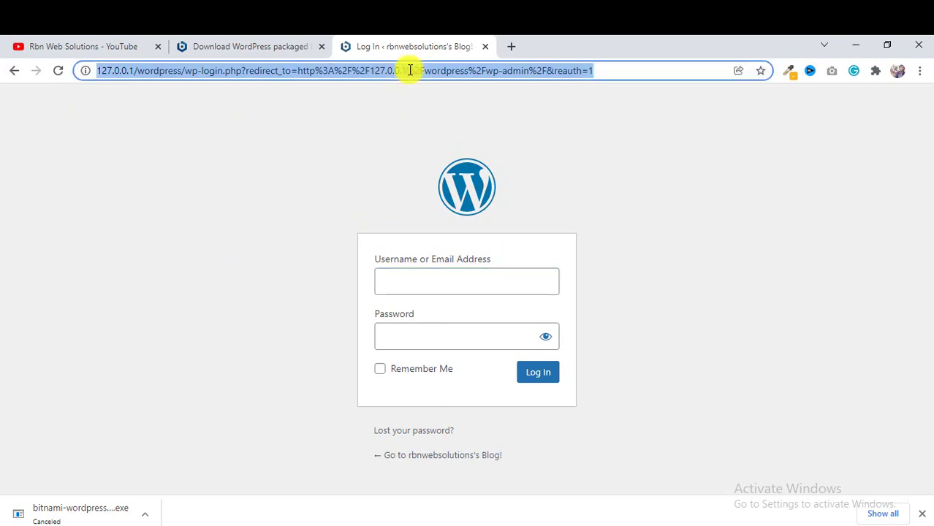
key("BackSpace")
type("localhost")
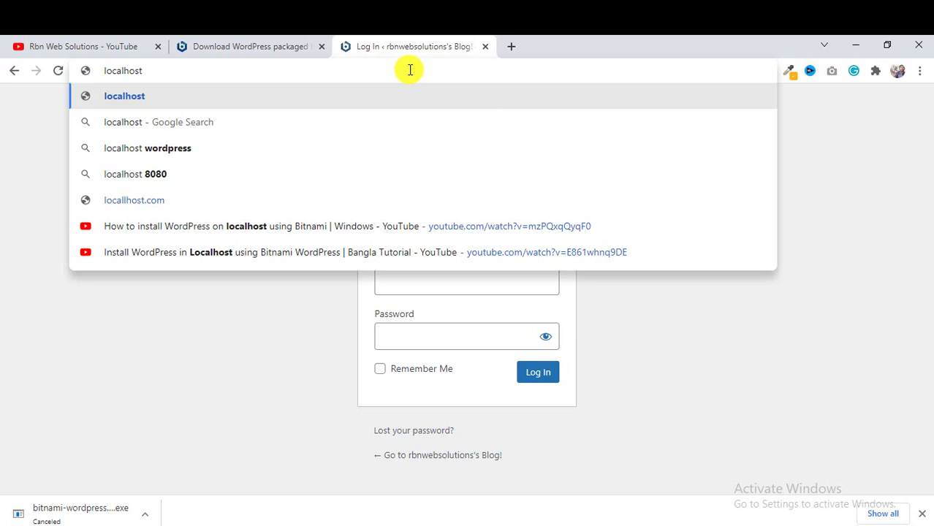
Load localhost to reach Bitnami's 'WordPress is now installed' page.
key("Return")
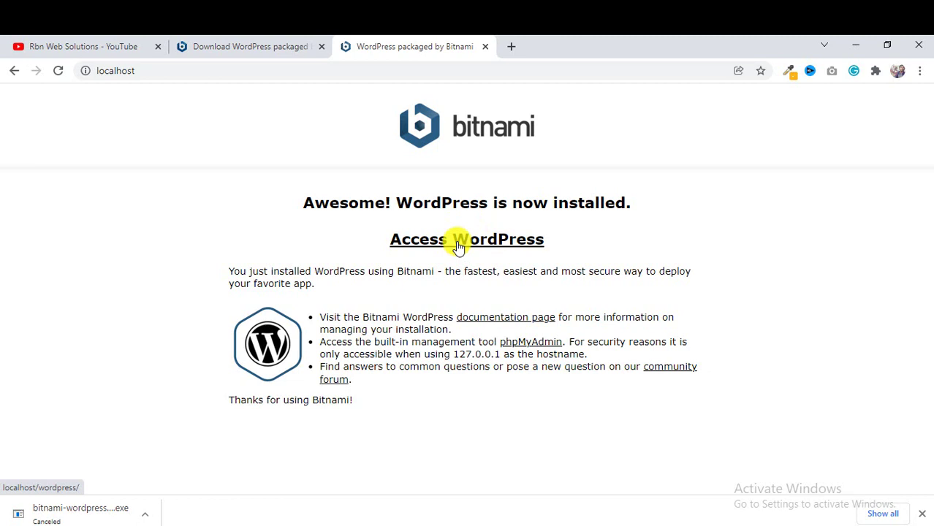
Open the local WordPress blog and load its admin address, localhost/wordpress/wp-admin.
left_click(431, 249)
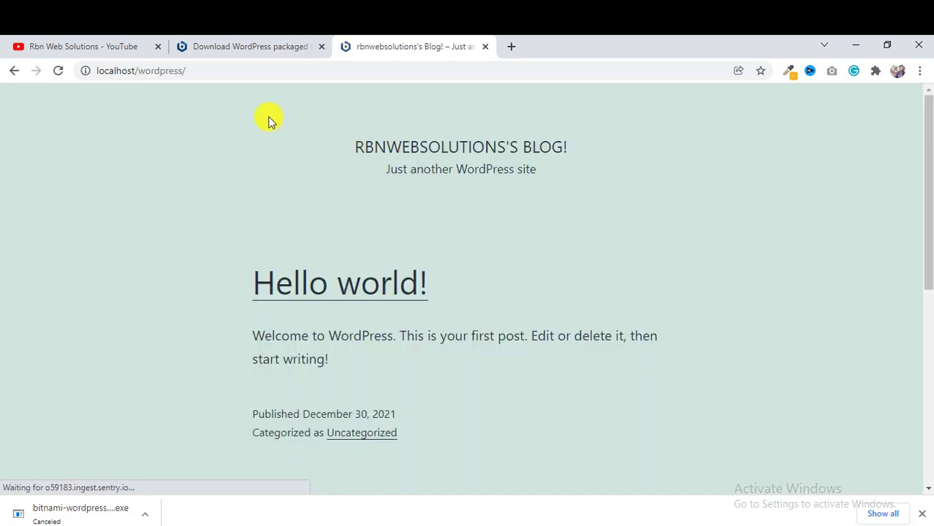
left_click(126, 73)
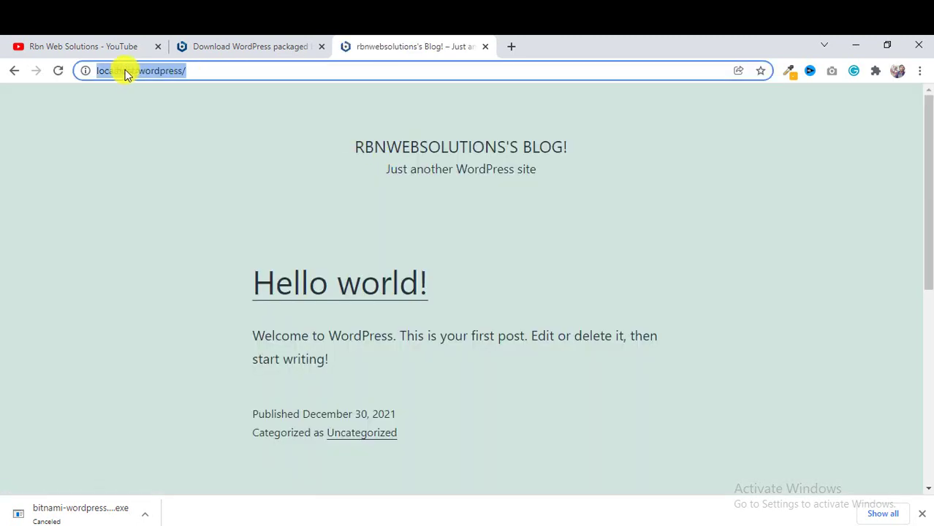
left_click(257, 72)
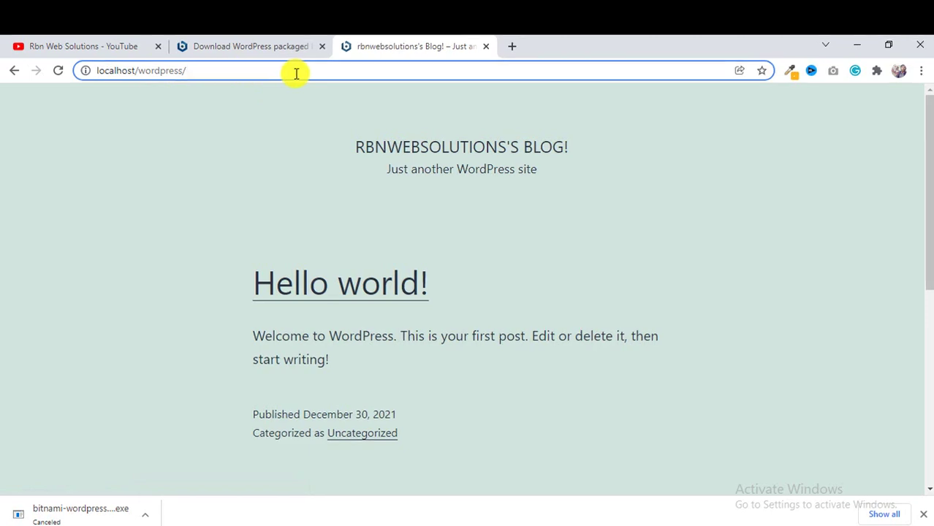
type("wp-admin")
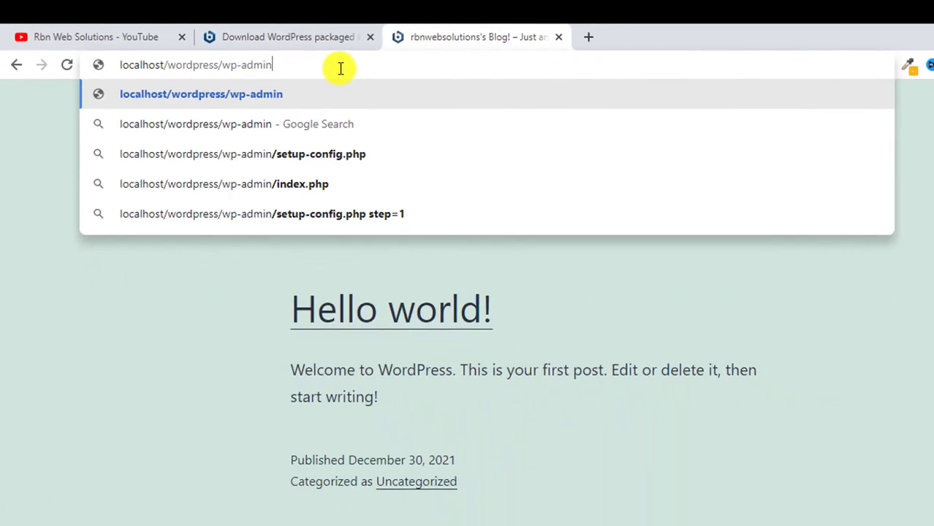
key("Return")
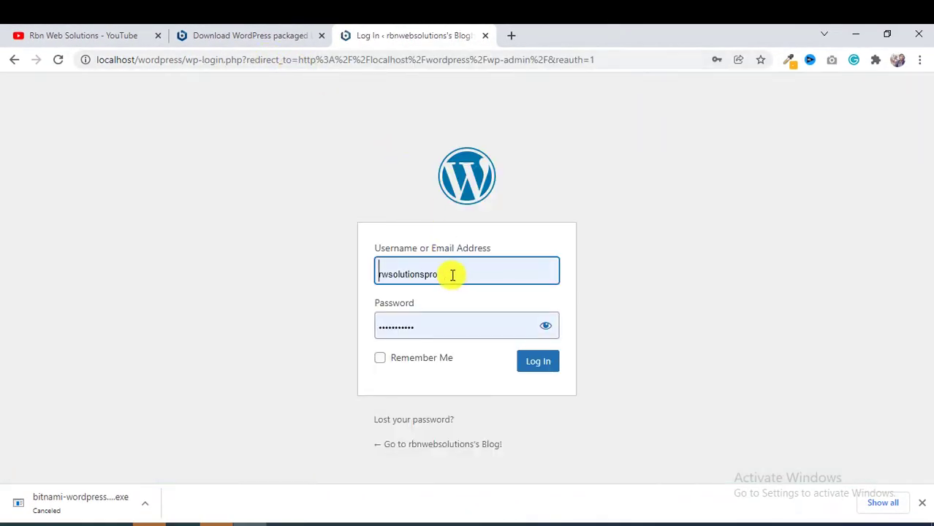
Replace the autofilled login username with the site's admin username.
left_click_drag(462, 273, 124, 276)
key("ctrl+a")
key("BackSpace")
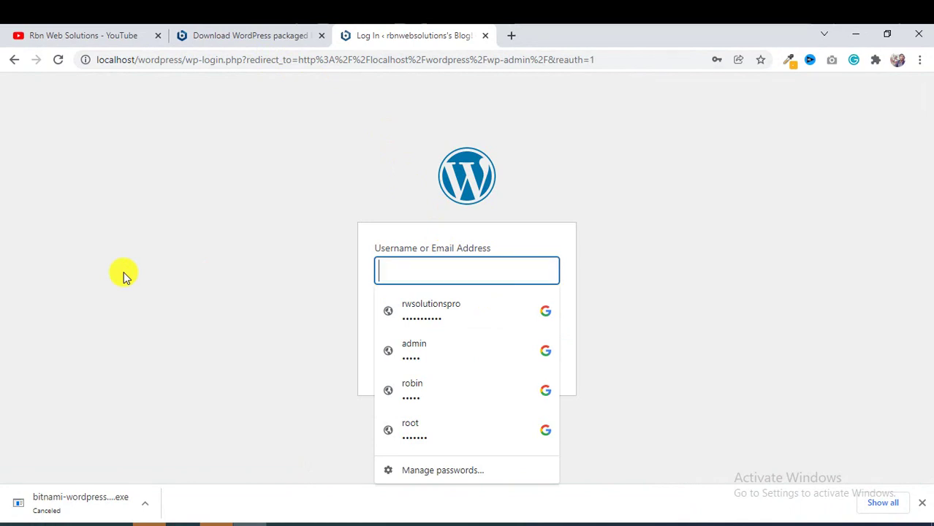
type("rnb")
key("BackSpace")
key("BackSpace")
type("bn")
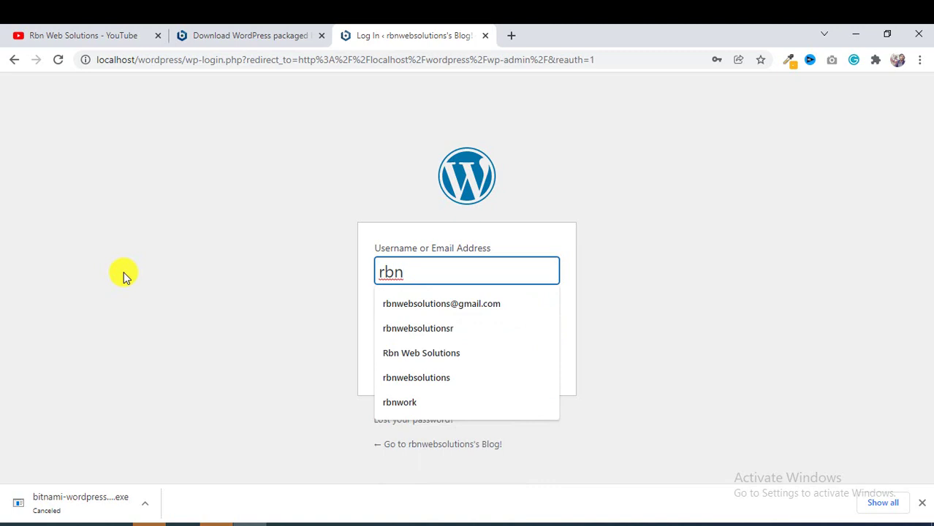
type("web")
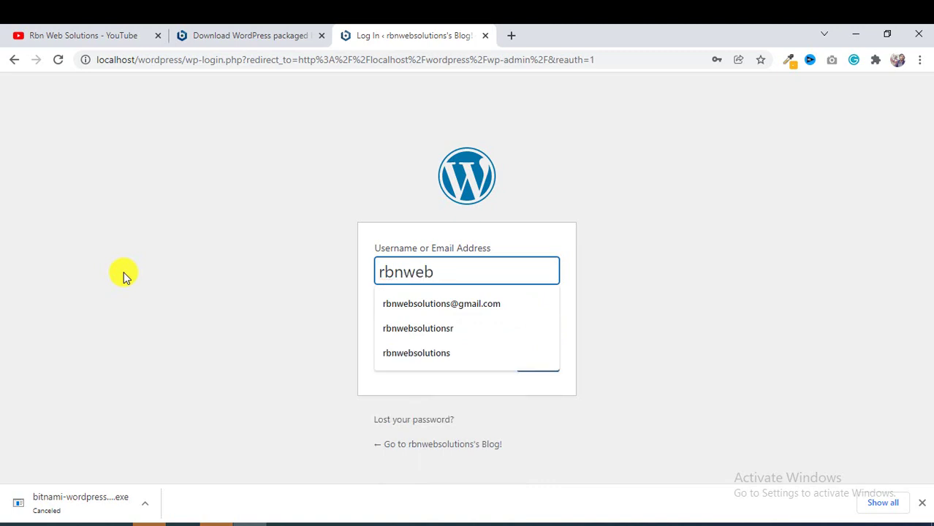
type("solutions")
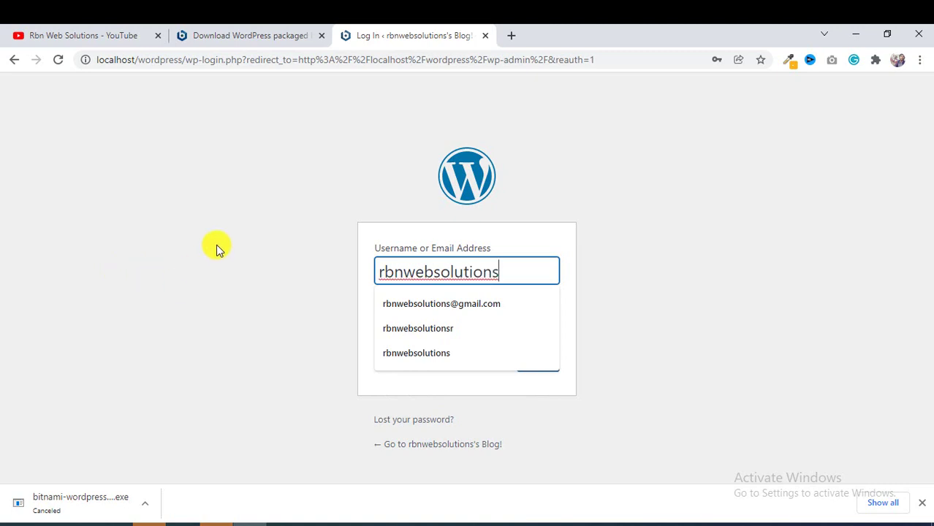
Replace the autofilled password with the site's admin password.
left_click(504, 353)
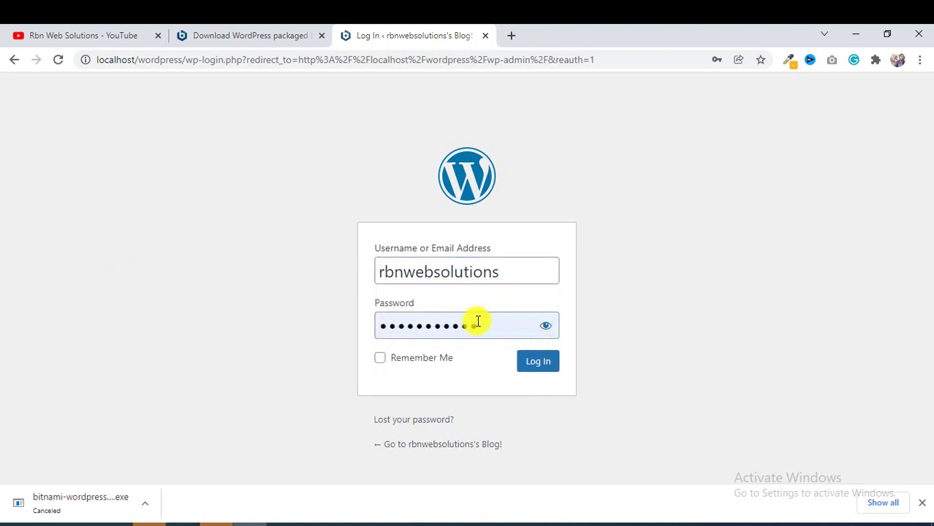
double_click(486, 323)
key("BackSpace")
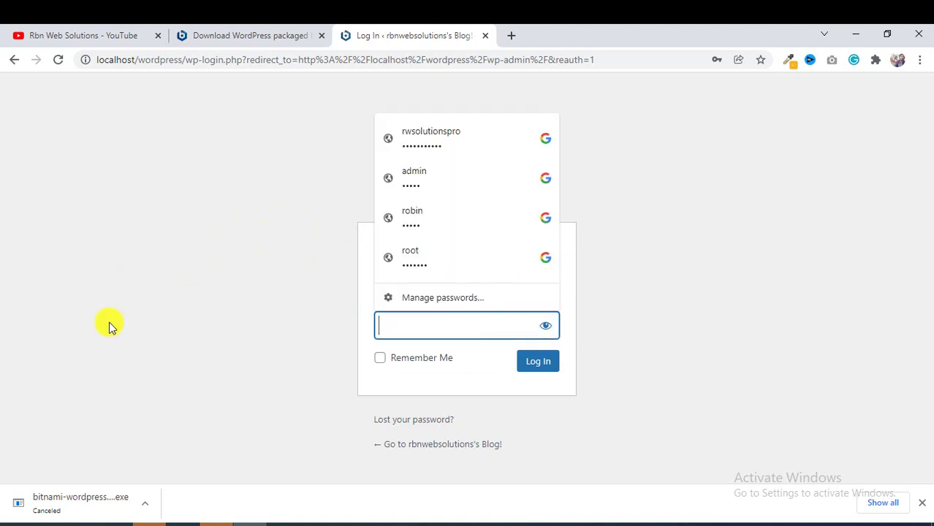
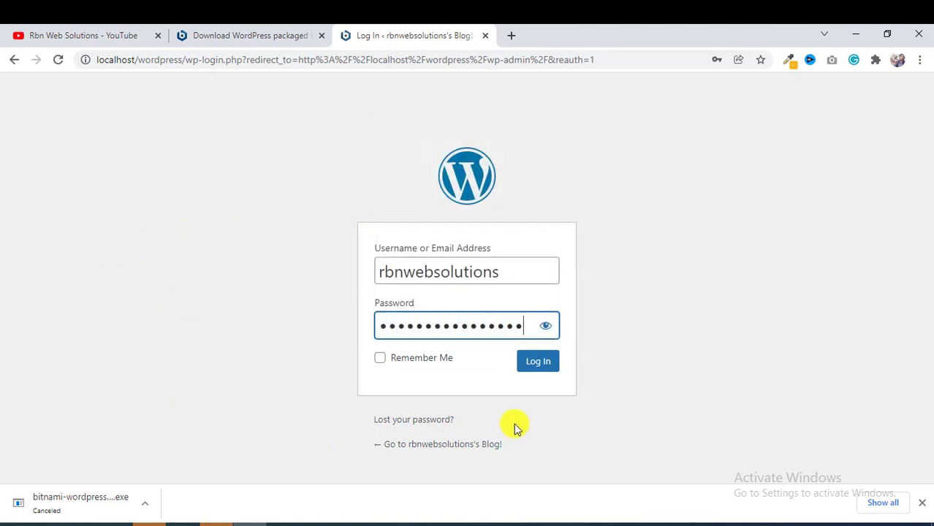
Log in, save the password in Chrome, and view the Themes page showing Twenty Twenty-One active.
left_click(537, 363)
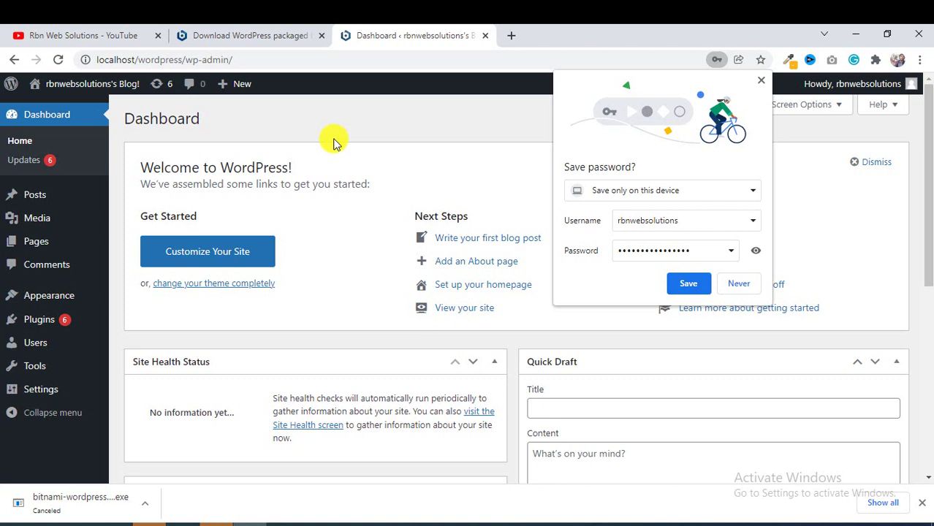
left_click(690, 283)
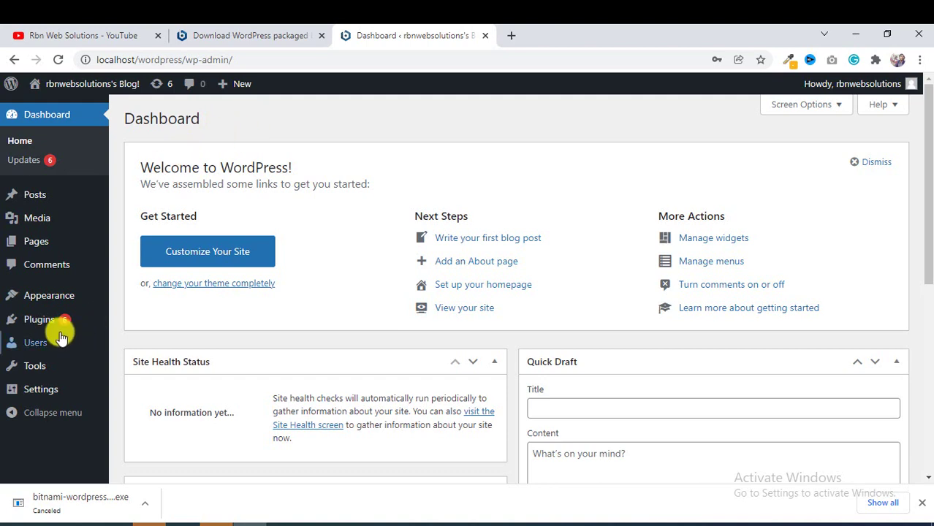
left_click(62, 297)
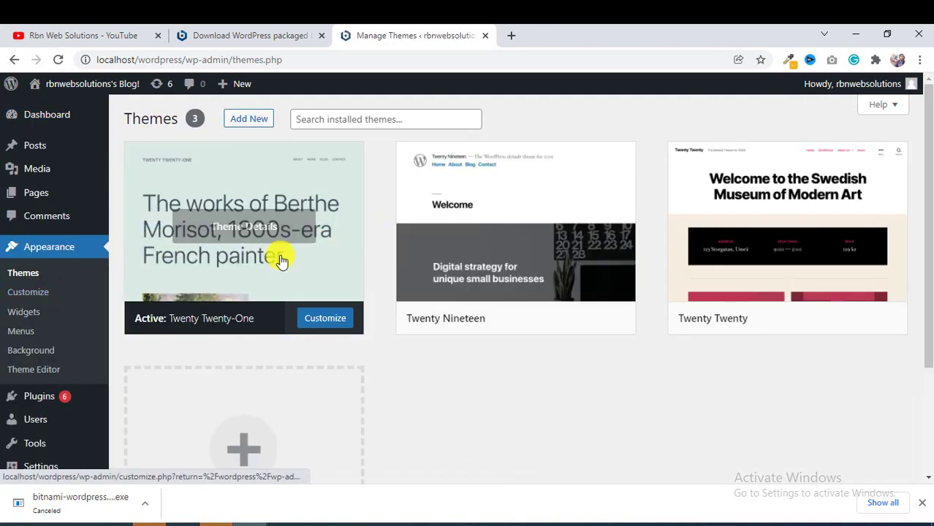
scroll(553, 181, "down", 2)
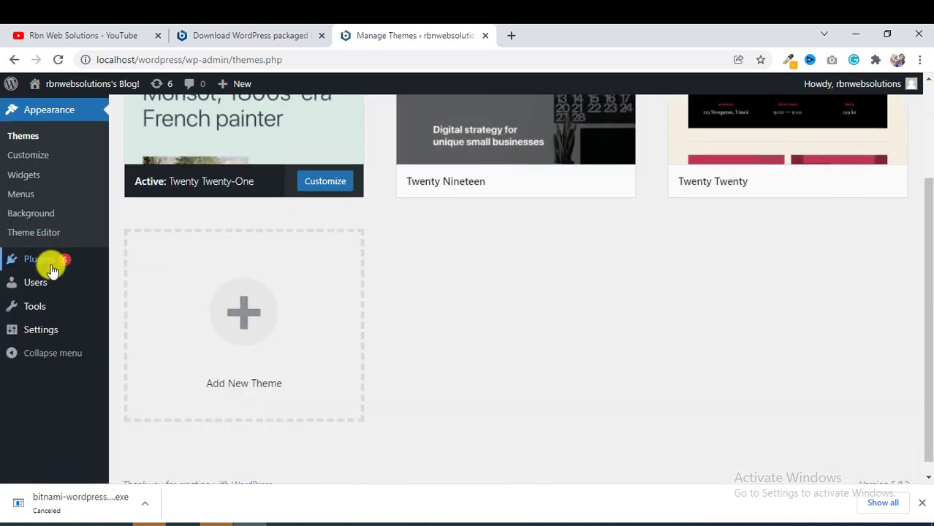
scroll(35, 221, "up", 2)
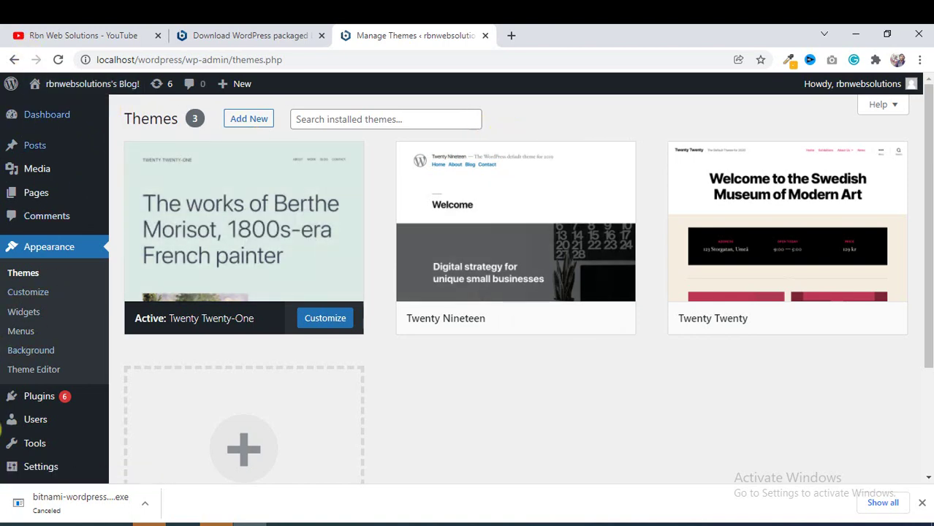
scroll(80, 293, "down", 3)
scroll(76, 319, "up", 3)
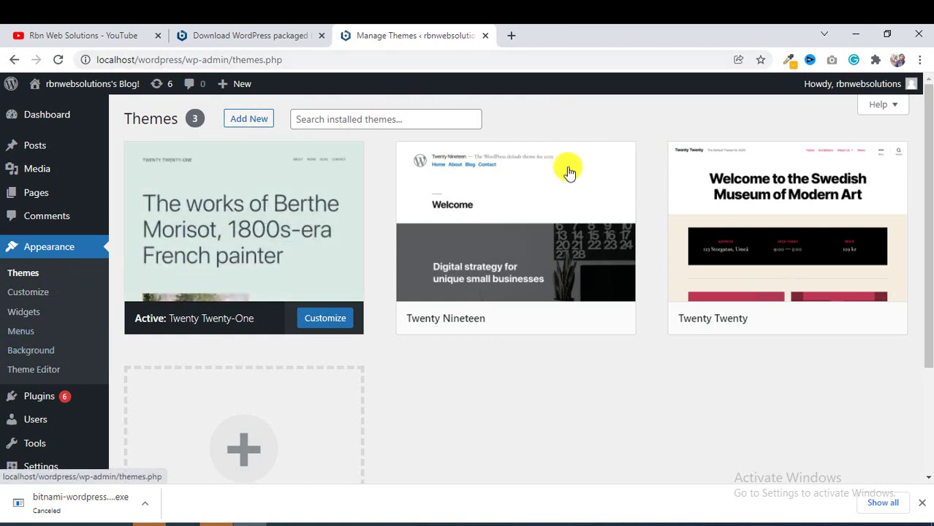
mouse_move(475, 197)
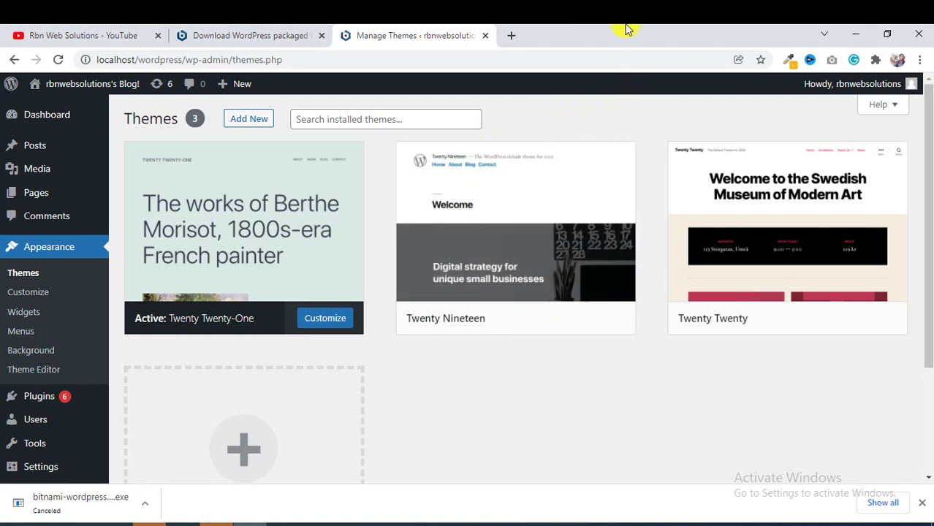
Shrink the browser windows, maximize File Explorer and open Local Disk (C:).
double_click(549, 32)
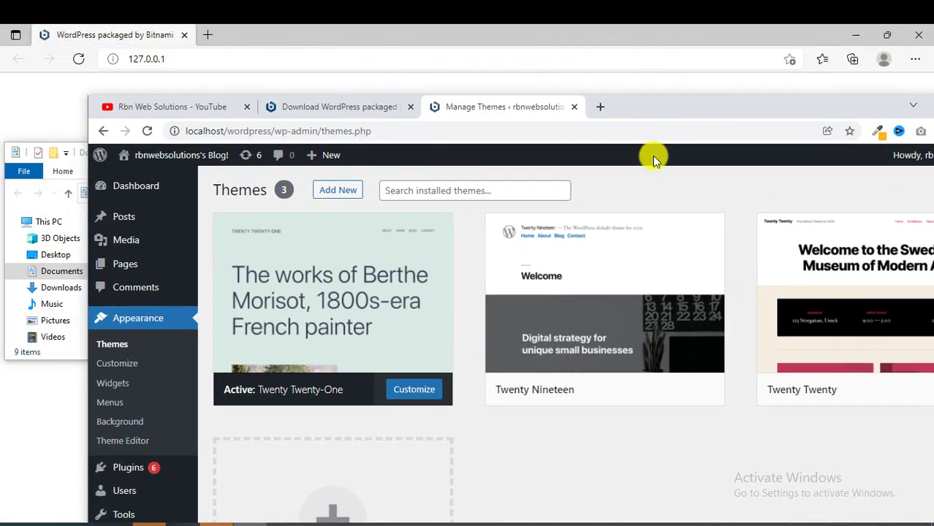
left_click(919, 31)
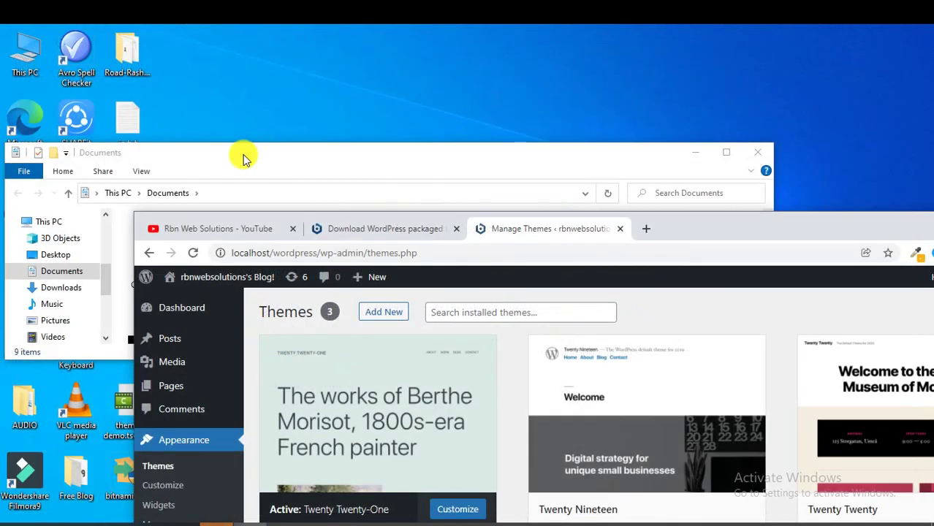
double_click(162, 155)
scroll(50, 134, "up", 1)
scroll(18, 296, "down", 1)
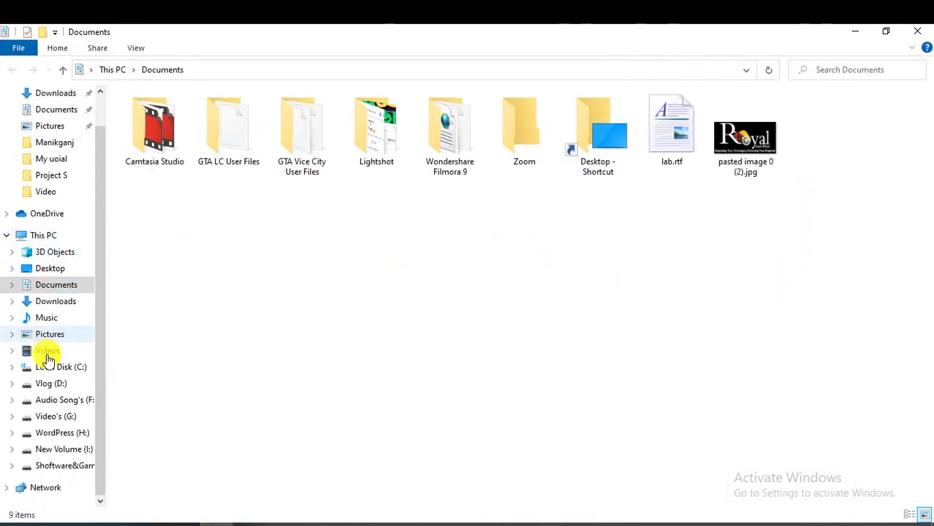
left_click(53, 368)
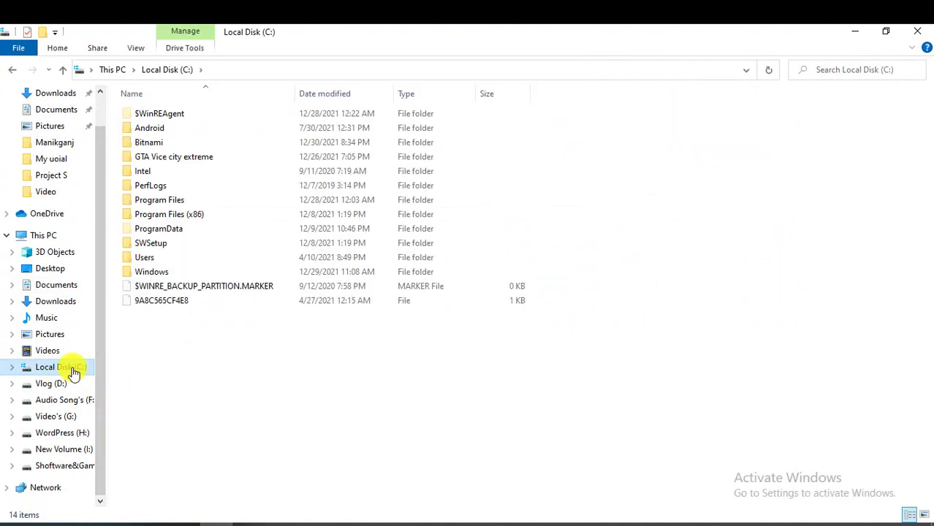
Browse into C:\Bitnami\wordpress-5.8.2-0\apps\wordpress\htdocs.
double_click(164, 144)
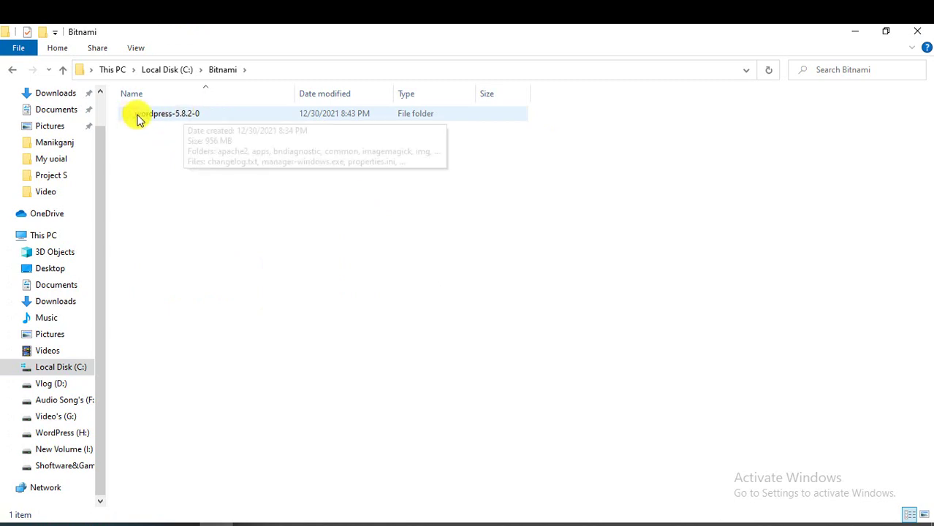
double_click(162, 117)
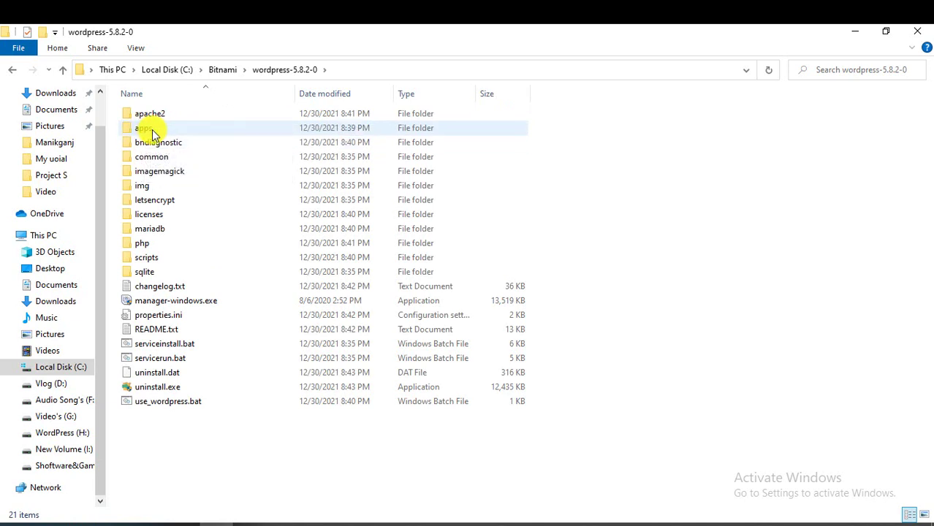
double_click(154, 129)
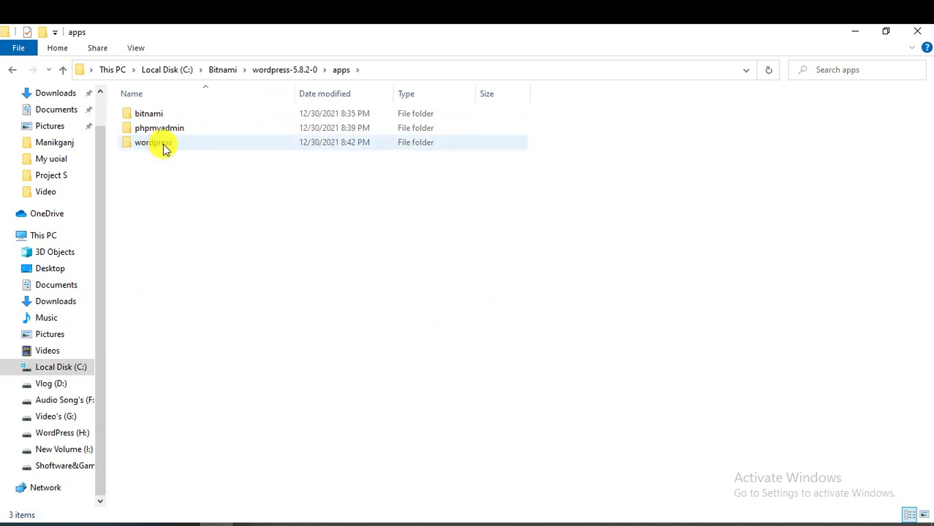
double_click(163, 144)
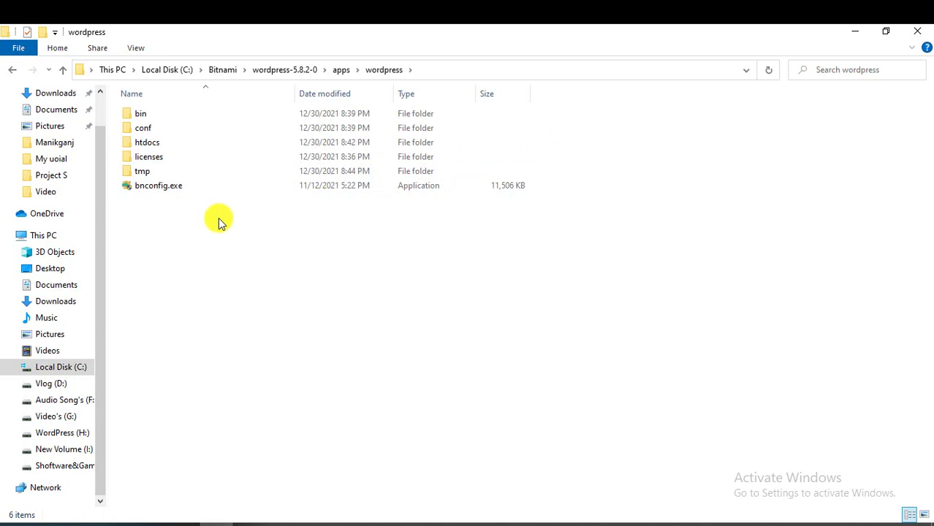
double_click(168, 146)
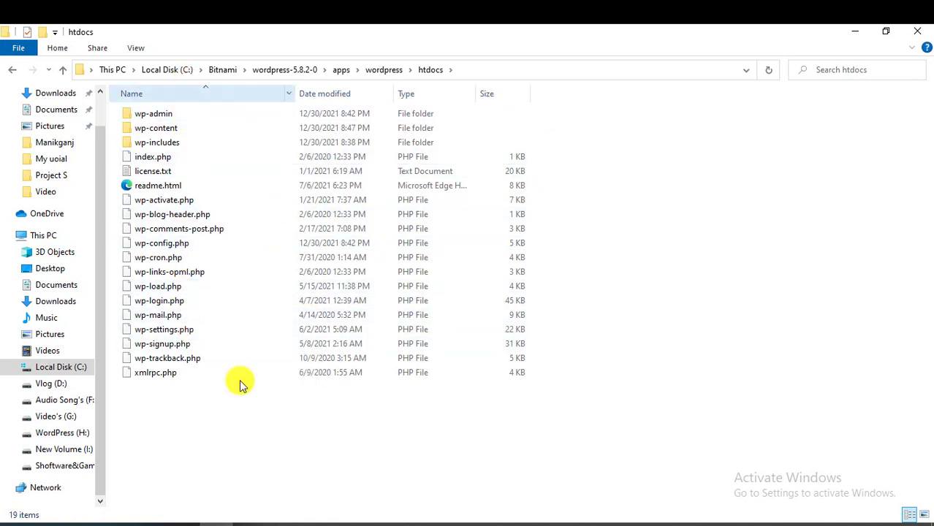
Look inside wp-content and its plugins folder, return to htdocs, and bring the browser back.
double_click(187, 132)
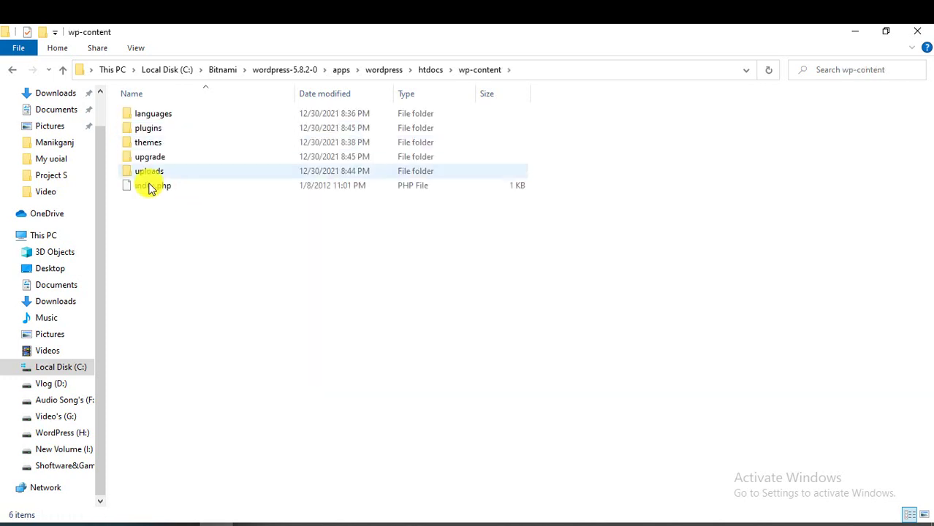
left_click(152, 129)
double_click(152, 130)
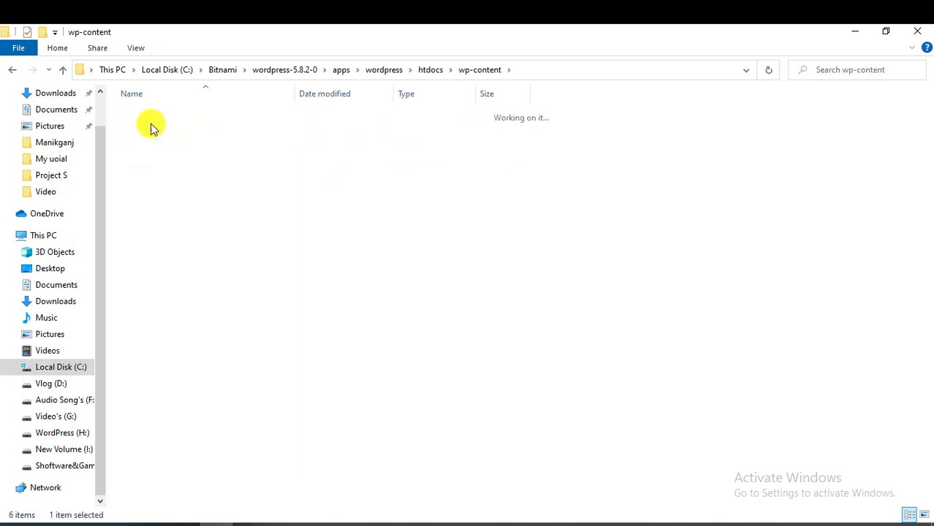
left_click(63, 71)
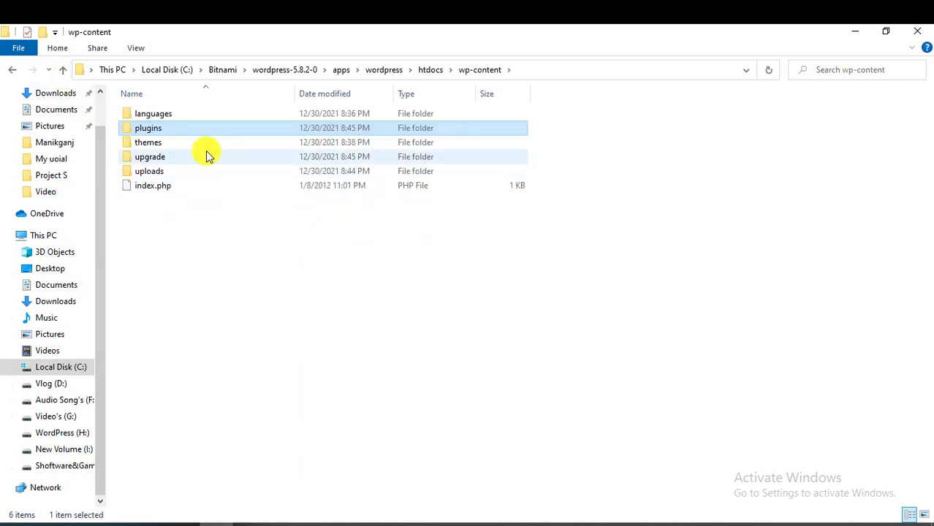
left_click(63, 71)
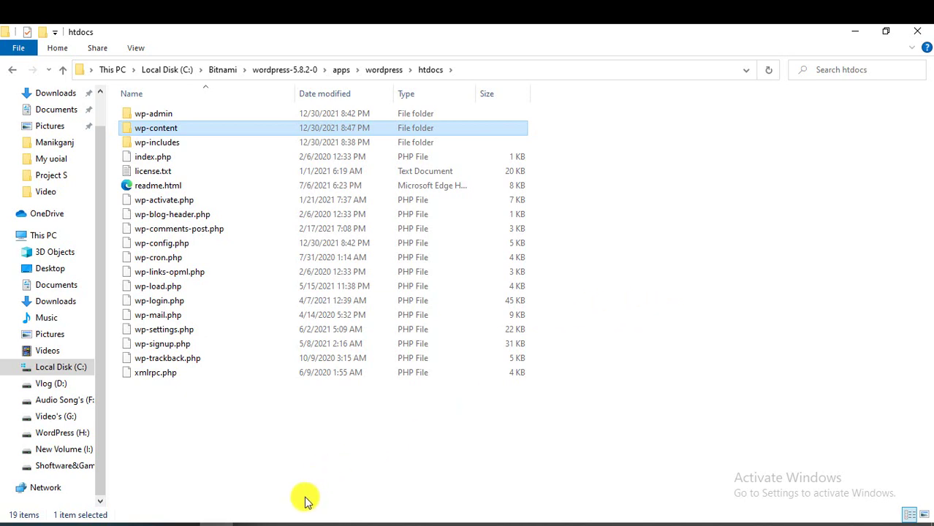
left_click(254, 523)
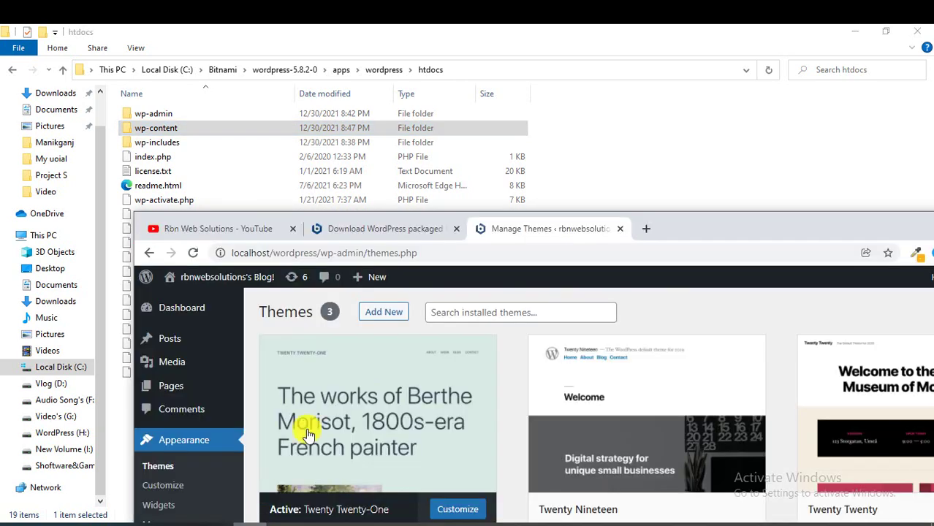
Maximize Chrome and enter localhost/phpmyadmin in a new tab's address bar.
double_click(733, 227)
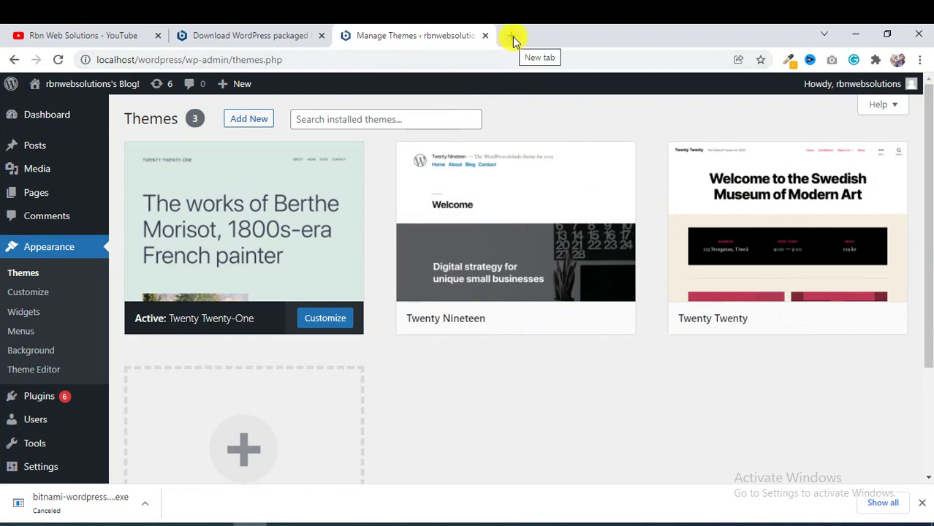
left_click(511, 36)
left_click(512, 58)
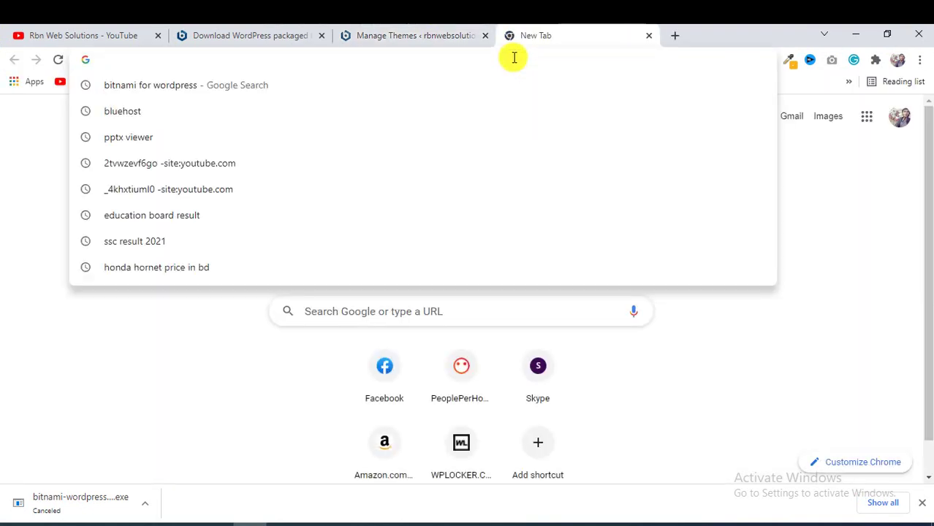
type("r")
key("BackSpace")
type("local")
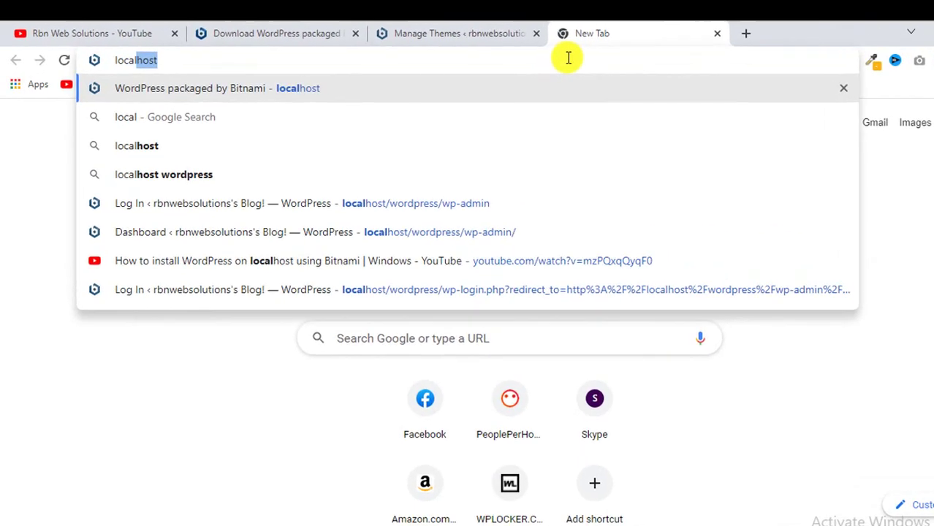
type("host")
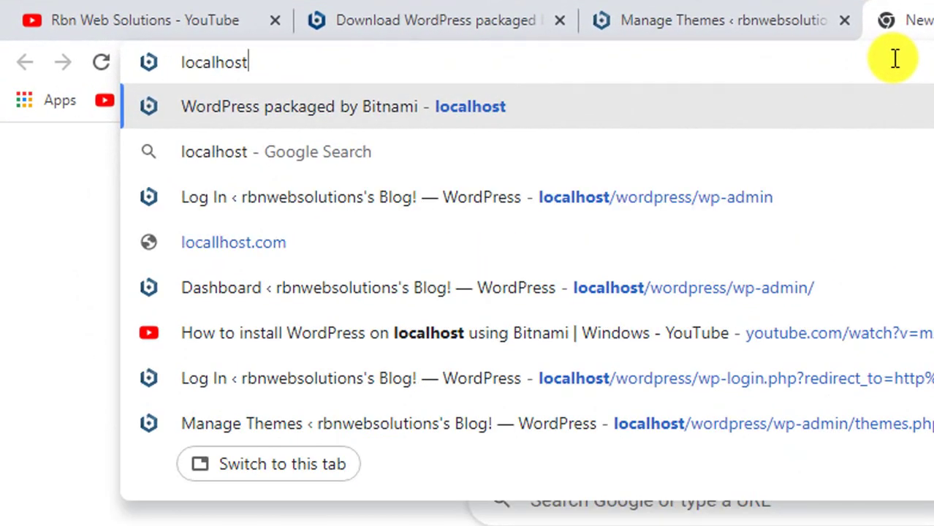
type("/phpmyad")
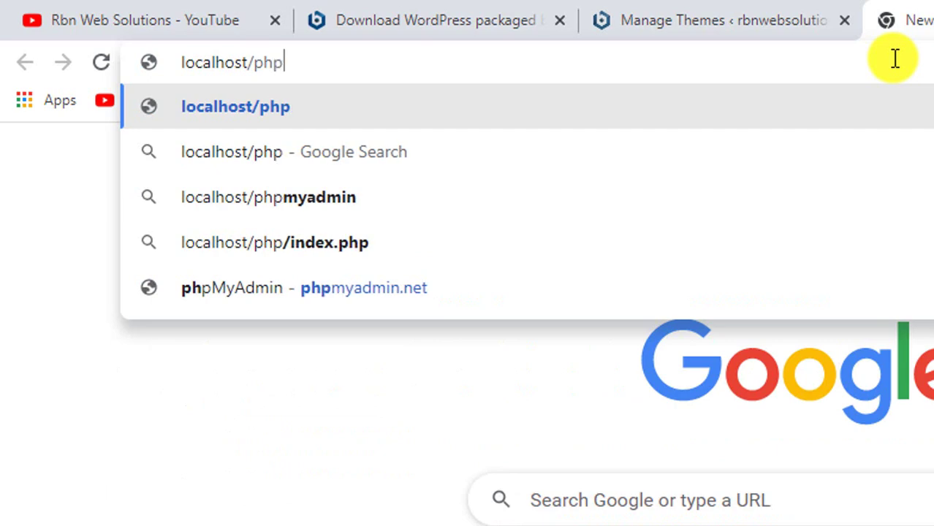
type("min")
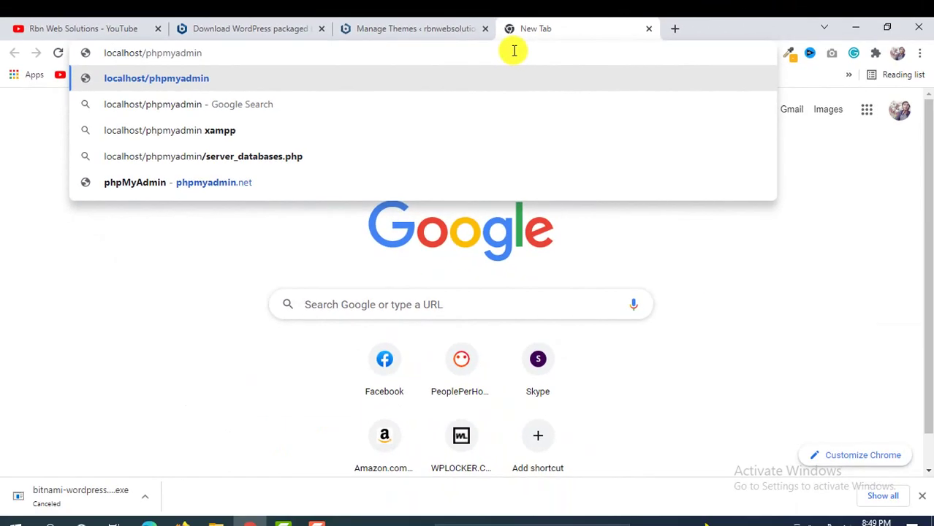
Load the phpMyAdmin login page, set the username to root and clear the autofilled password.
key("Return")
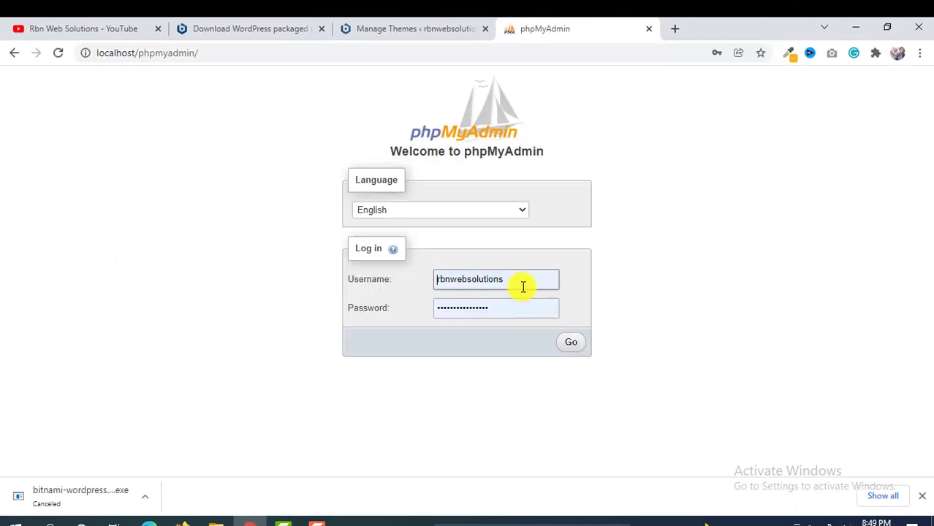
left_click(525, 285)
key("ctrl+a")
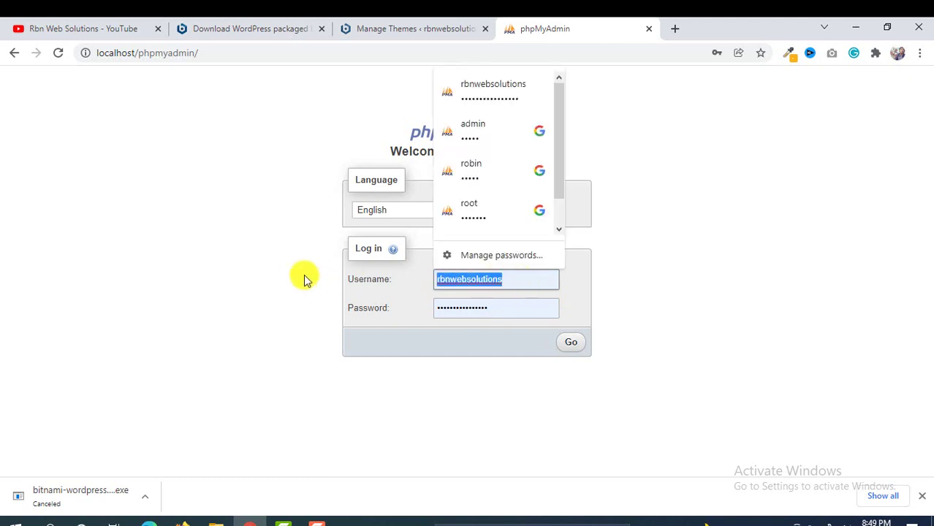
key("BackSpace")
type("roo")
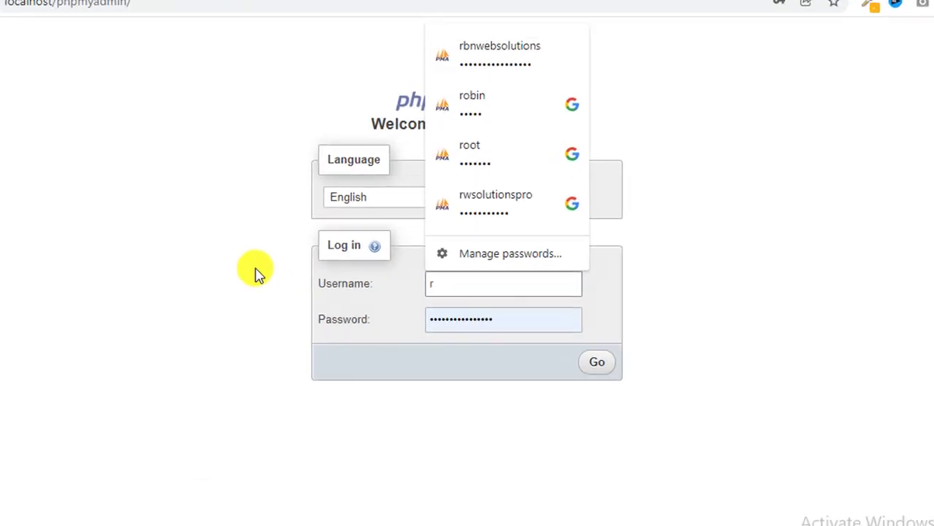
type("t")
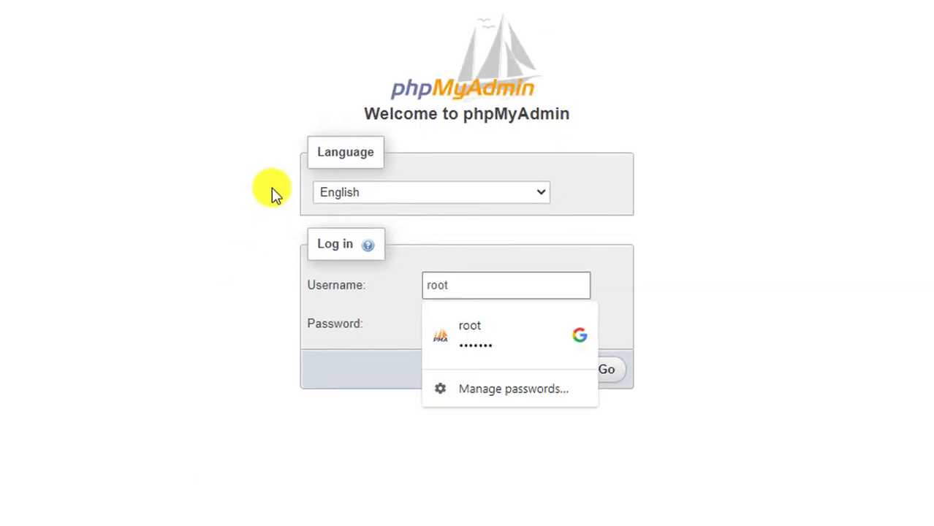
left_click(482, 334)
double_click(516, 333)
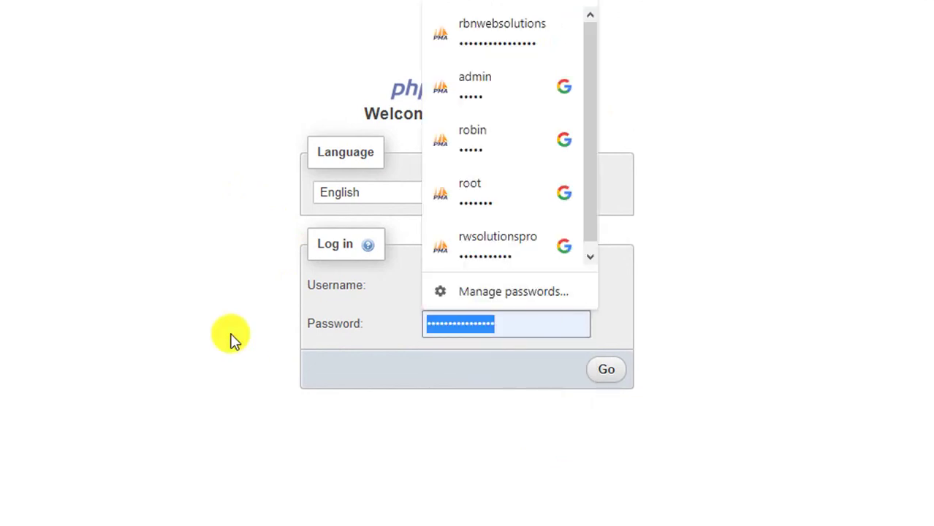
key("BackSpace")
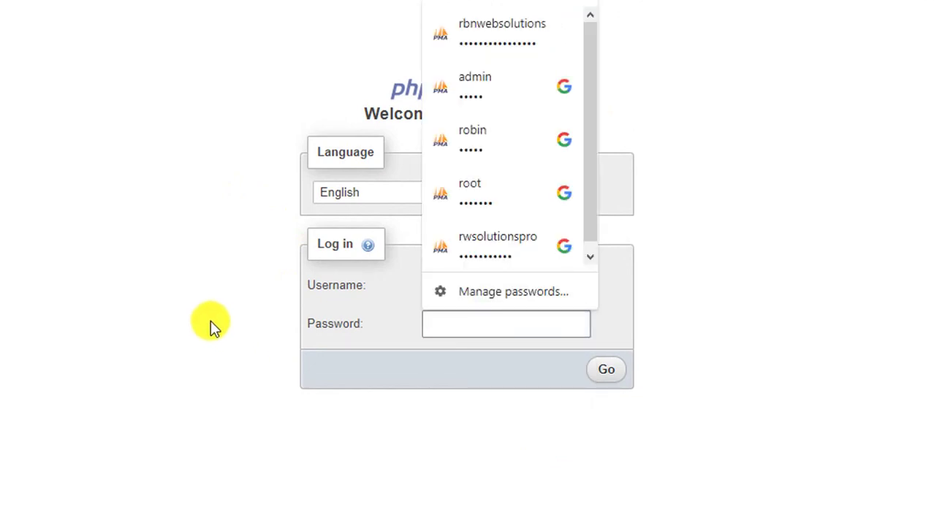
key("Escape")
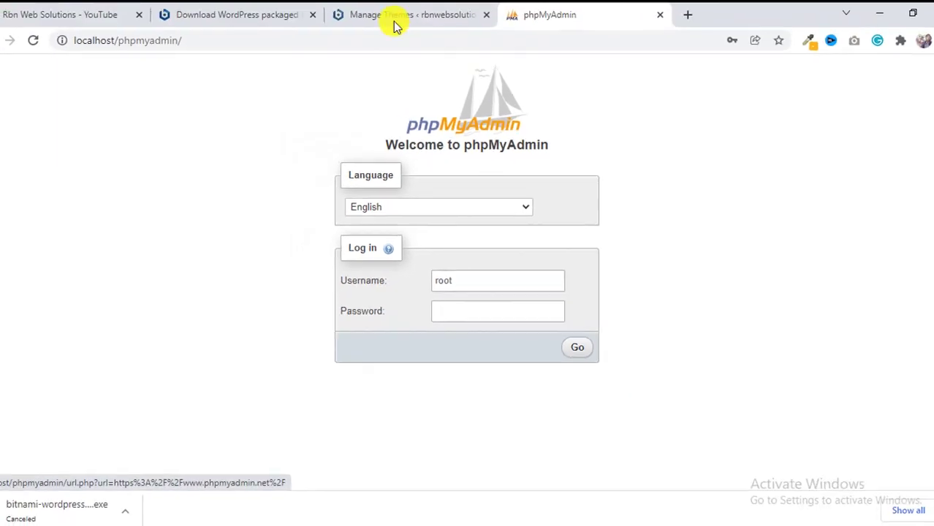
Enter the database password and log in to phpMyAdmin.
left_click(394, 22)
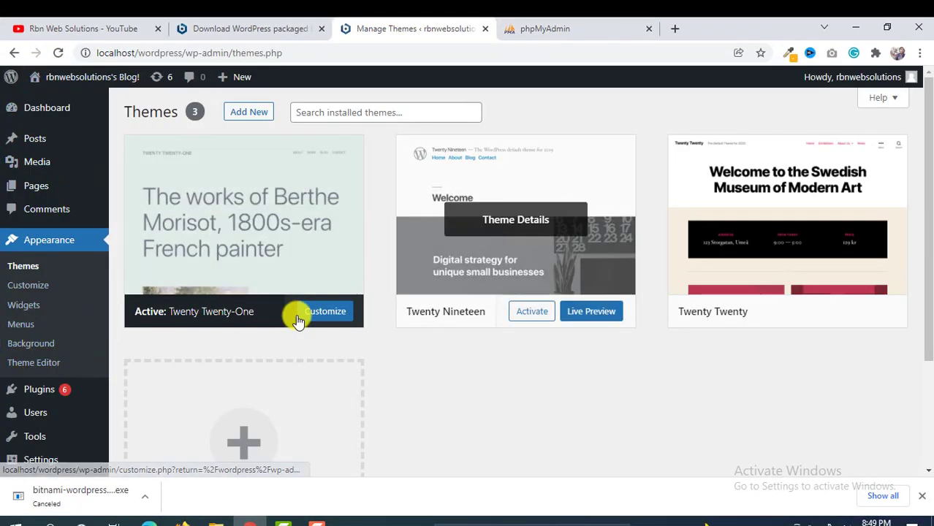
scroll(365, 198, "down", 3)
left_click(546, 27)
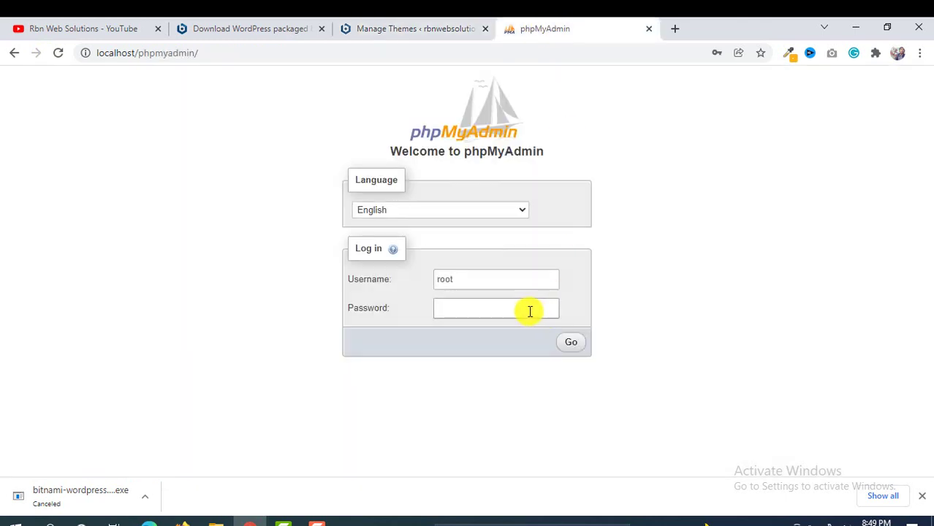
left_click(504, 310)
type("r")
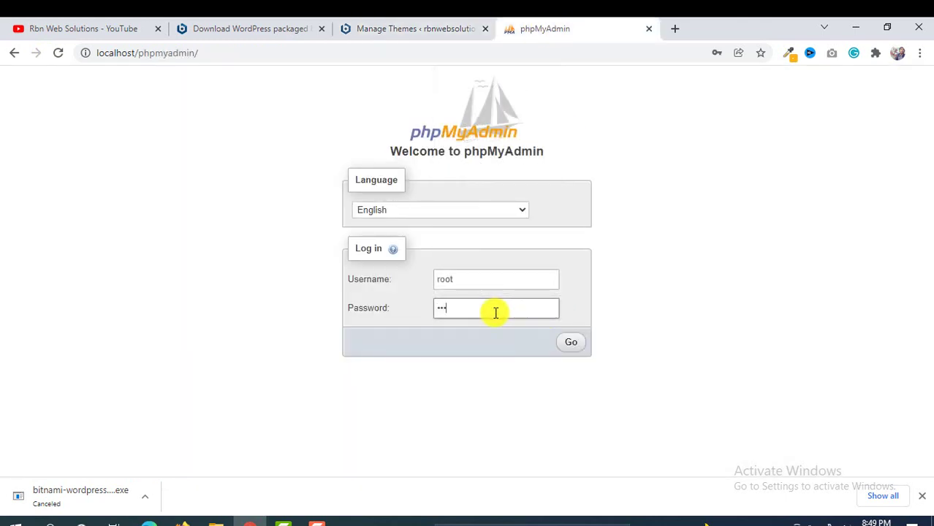
key("ctrl+v")
left_click(571, 343)
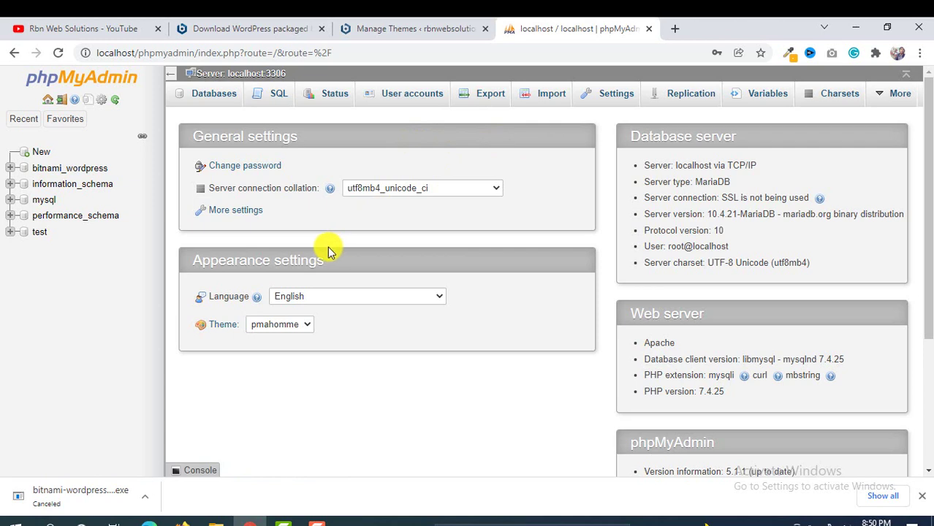
Switch to the YouTube tab and scroll through the channel's uploaded videos.
left_click(32, 27)
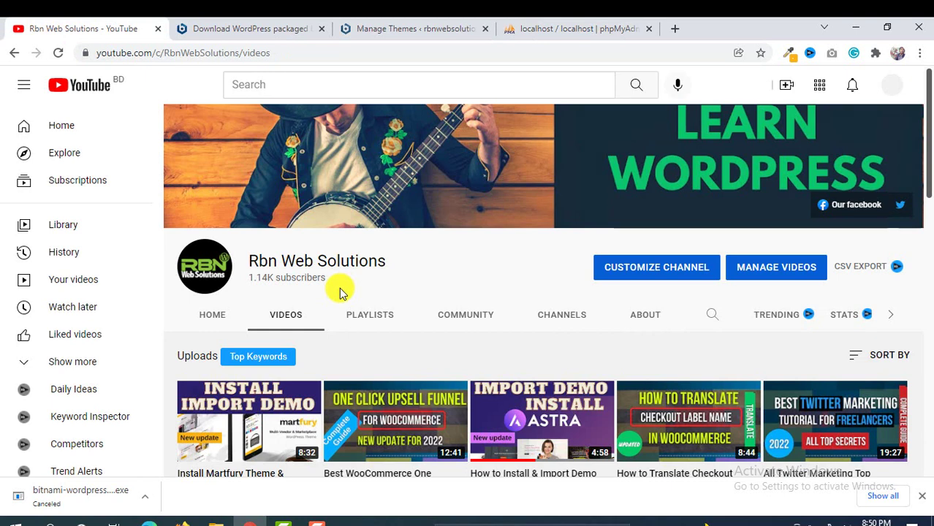
scroll(337, 291, "down", 2)
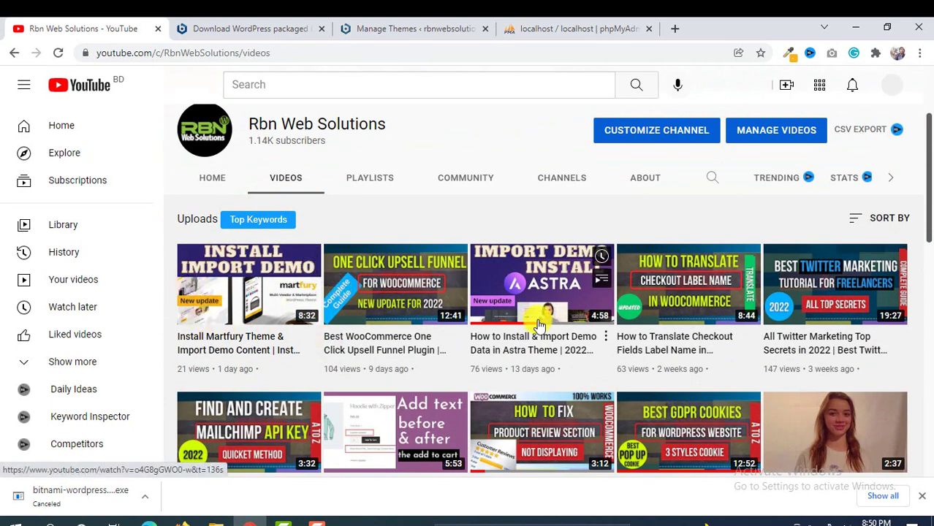
scroll(457, 255, "up", 1)
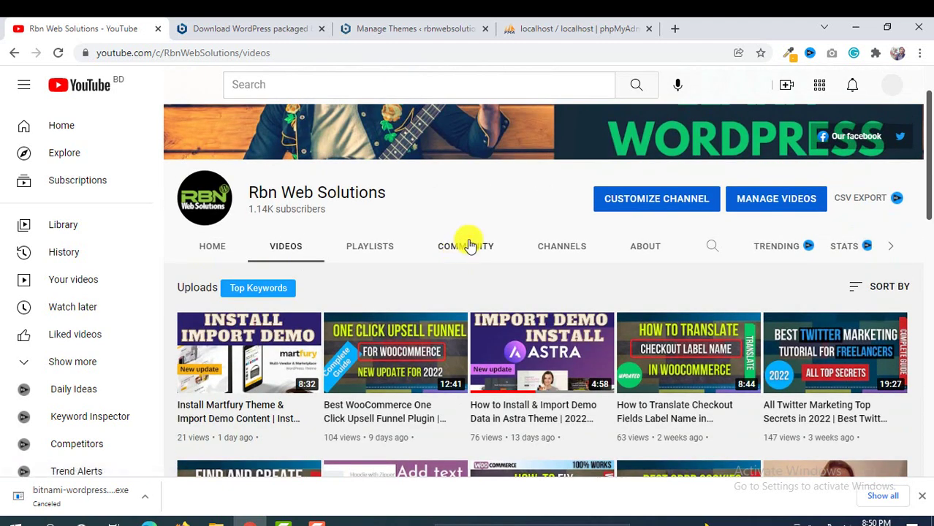